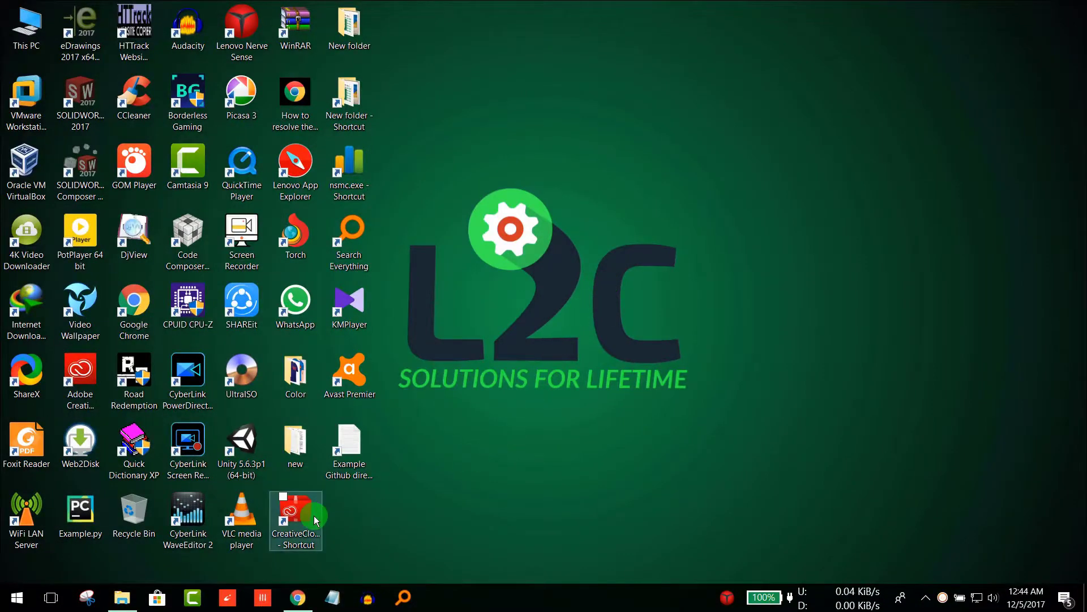
Launch Chrome and search Google for pdfsam.org to reach its home page
left_click(584, 358)
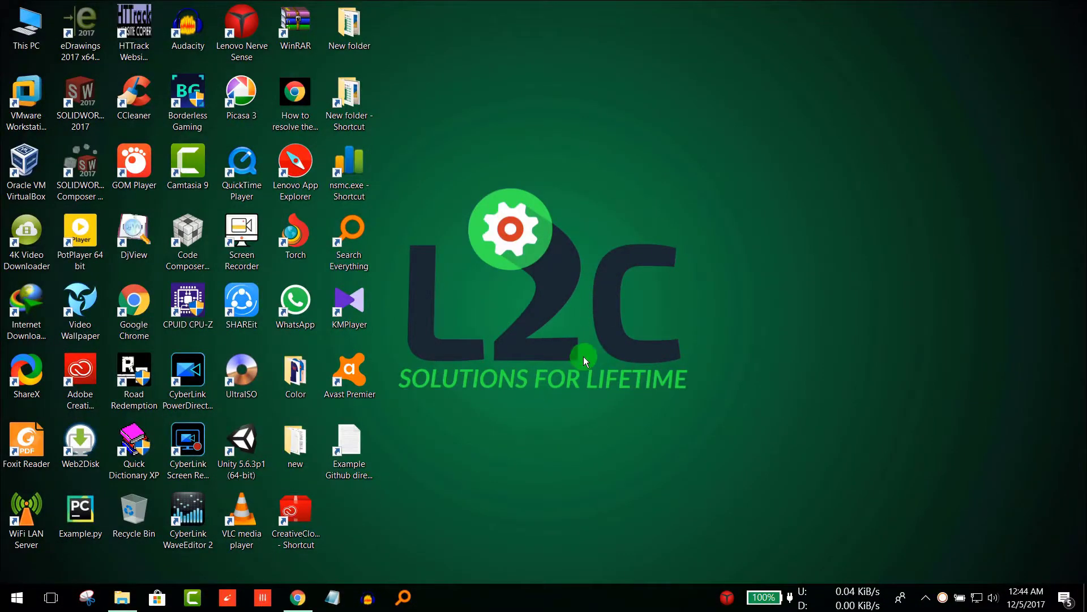
left_click(298, 597)
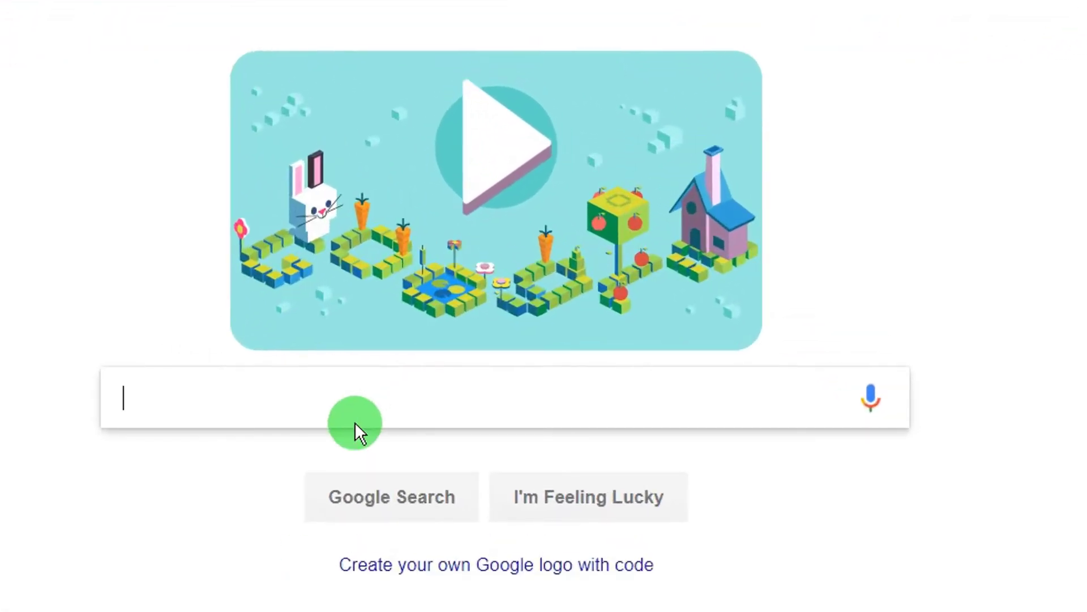
type("pdfsa")
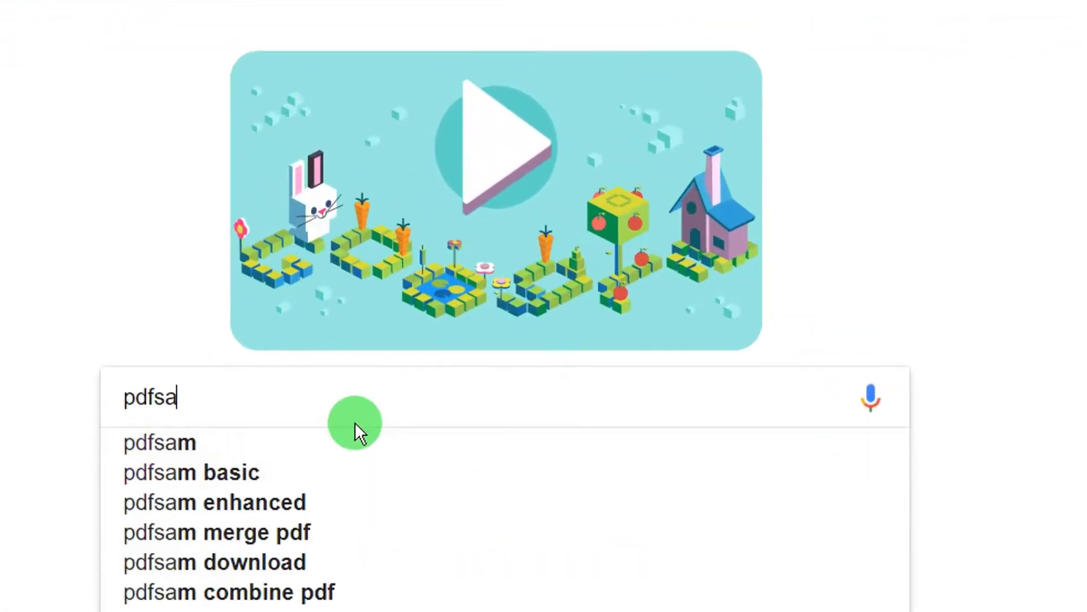
type("m.org")
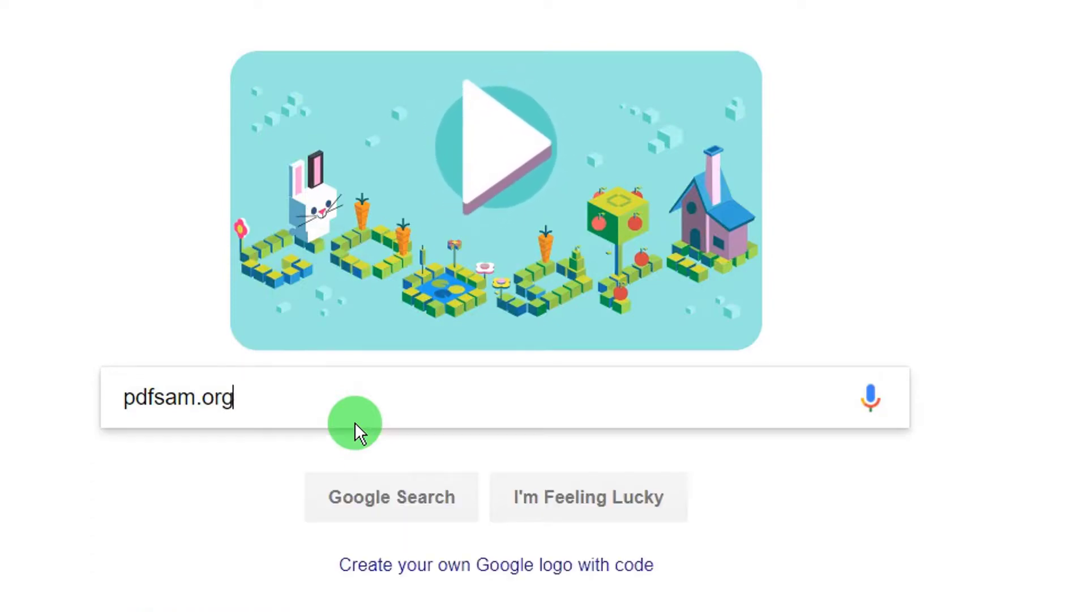
key("Return")
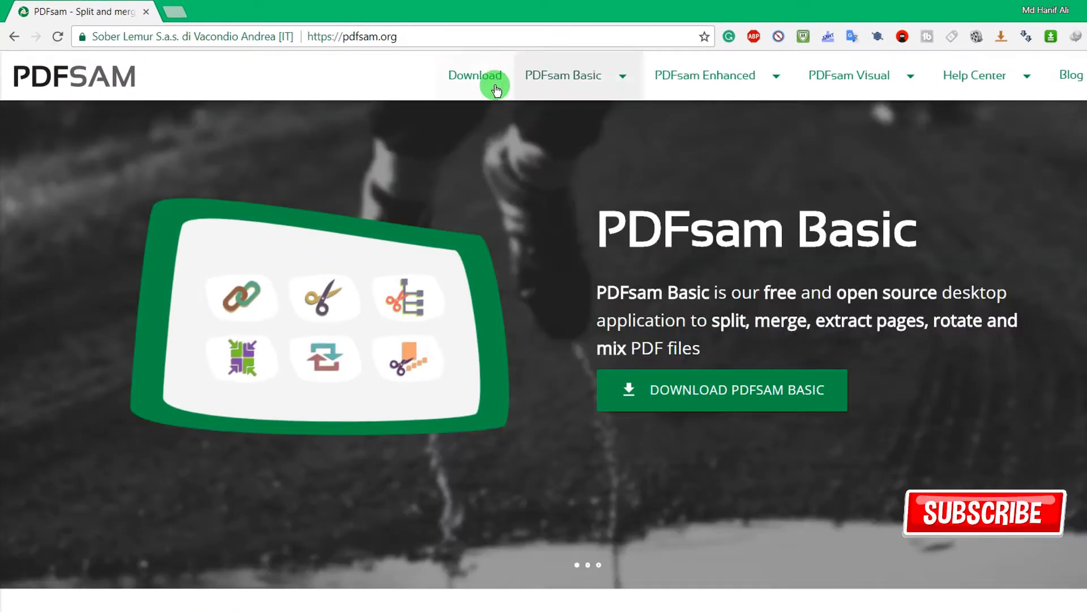
Go to pdfsam.org's Download page and open the PDFsam Basic download page
left_click(482, 79)
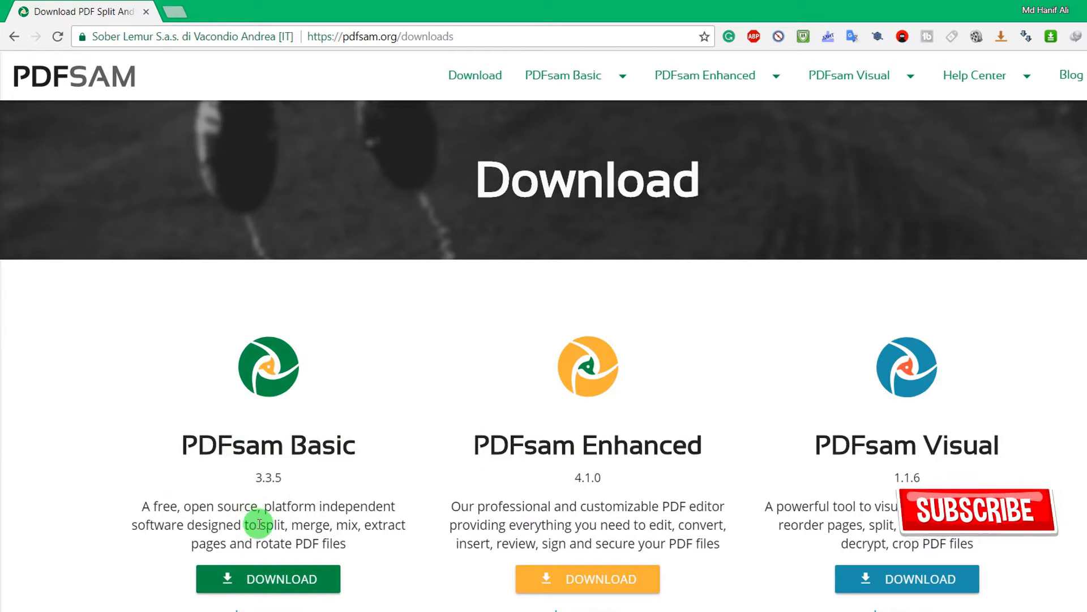
mouse_move(277, 528)
left_mouse_down()
mouse_move(348, 524)
mouse_move(289, 545)
left_mouse_up()
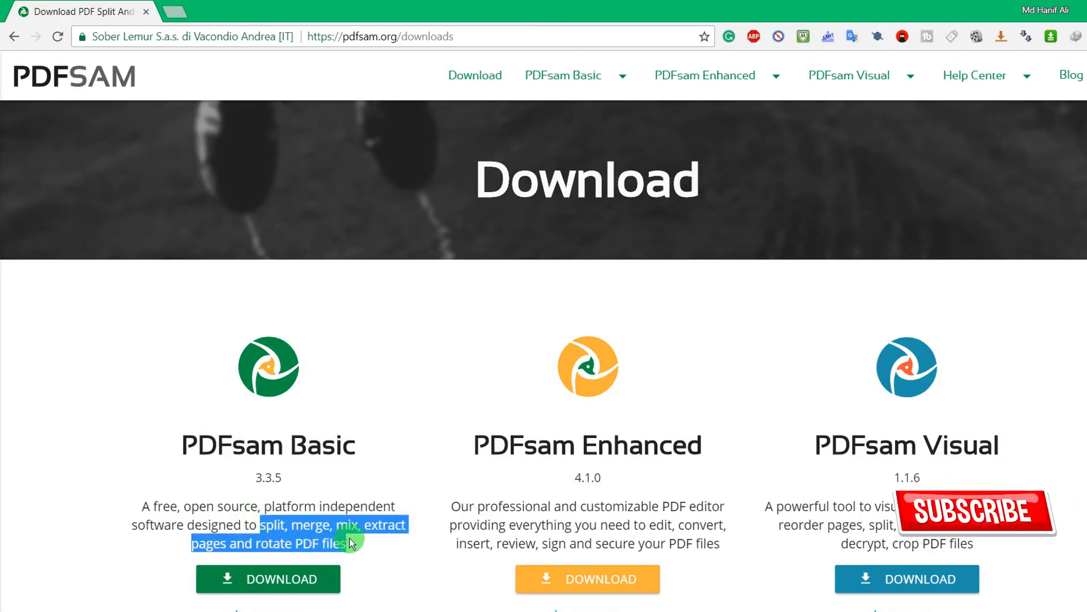
left_click(278, 577)
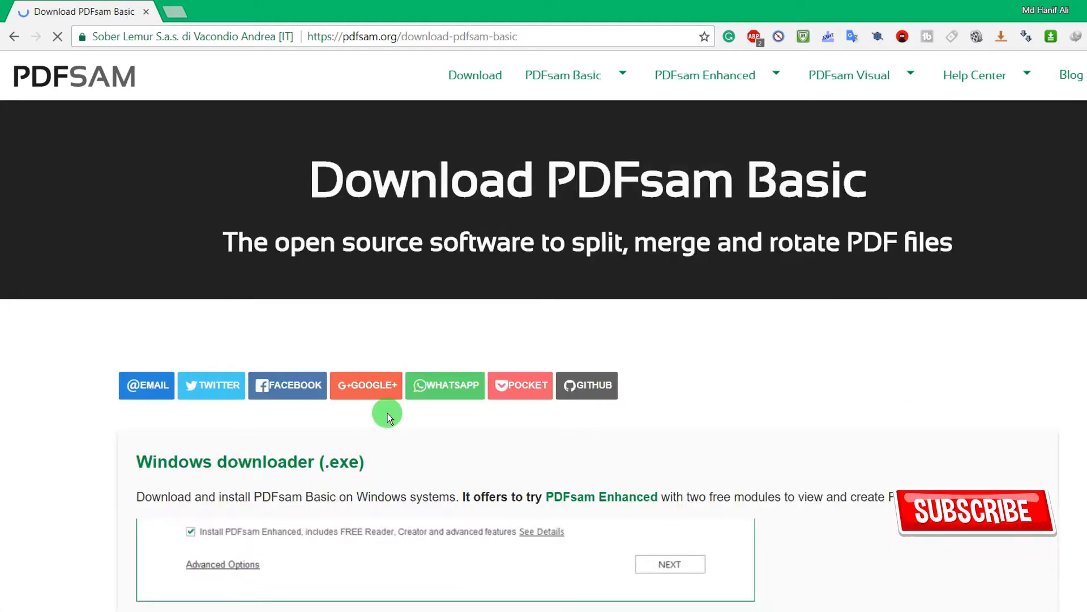
scroll(158, 323, "down", 10)
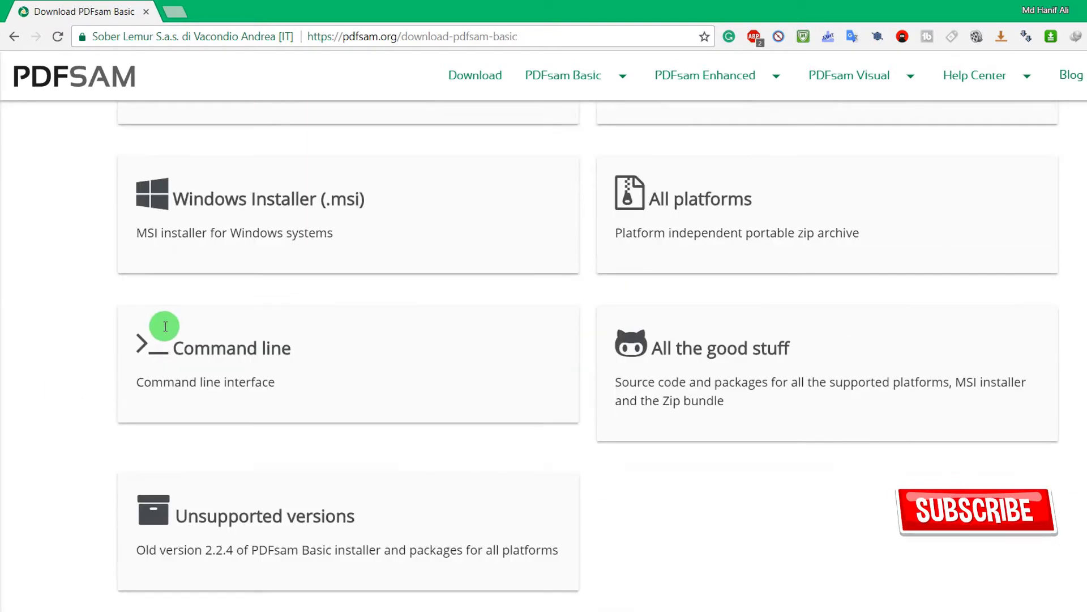
scroll(161, 323, "up", 5)
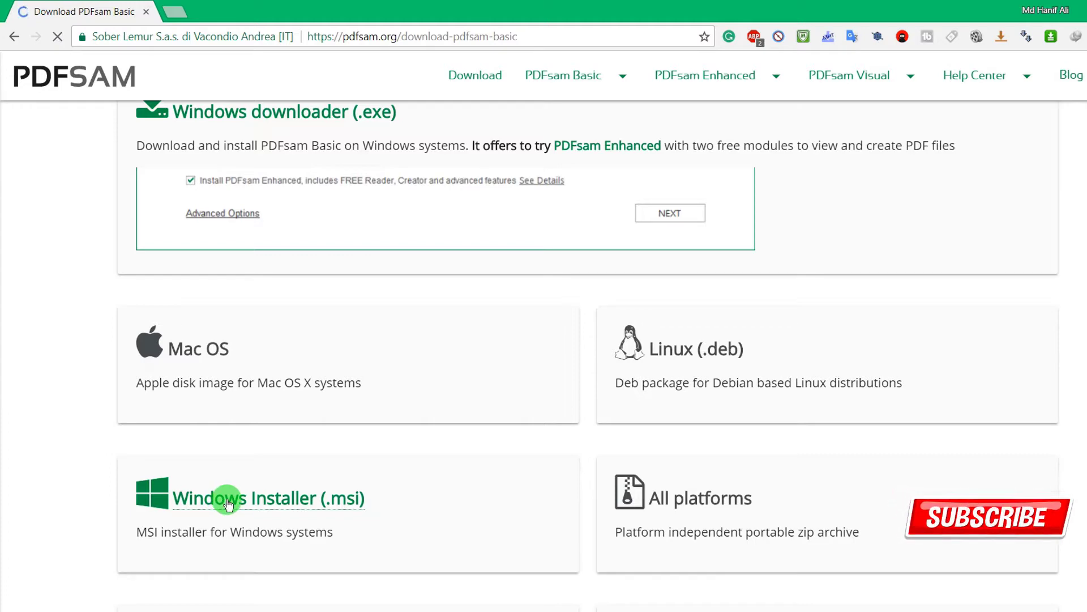
Download the Windows Installer pdfsam-v3.3.5.msi and show it in the Downloads\Programs folder
left_click(228, 504)
left_click(619, 395)
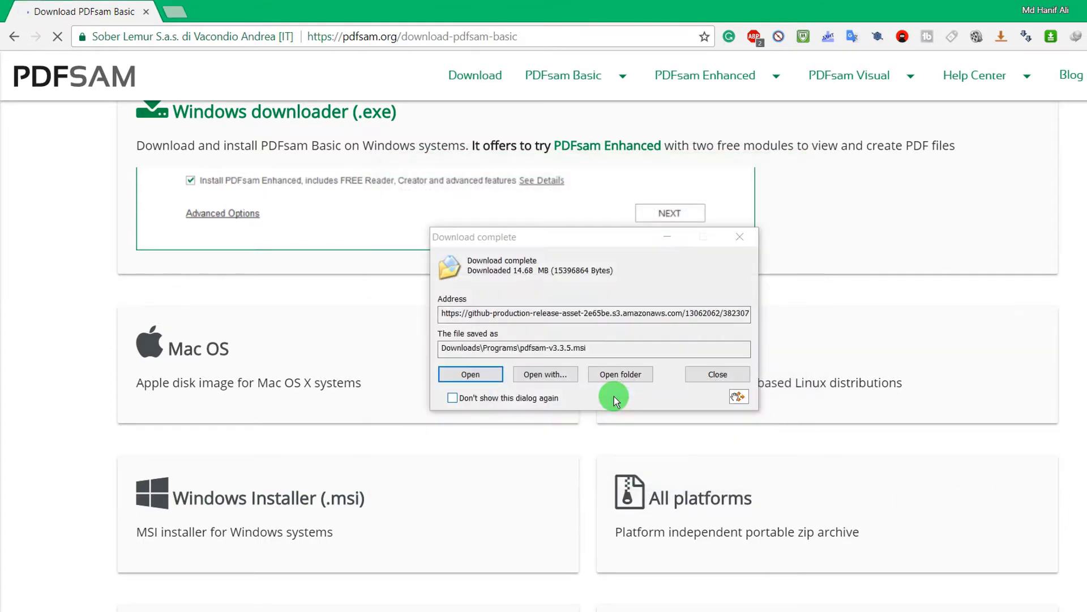
left_click(620, 374)
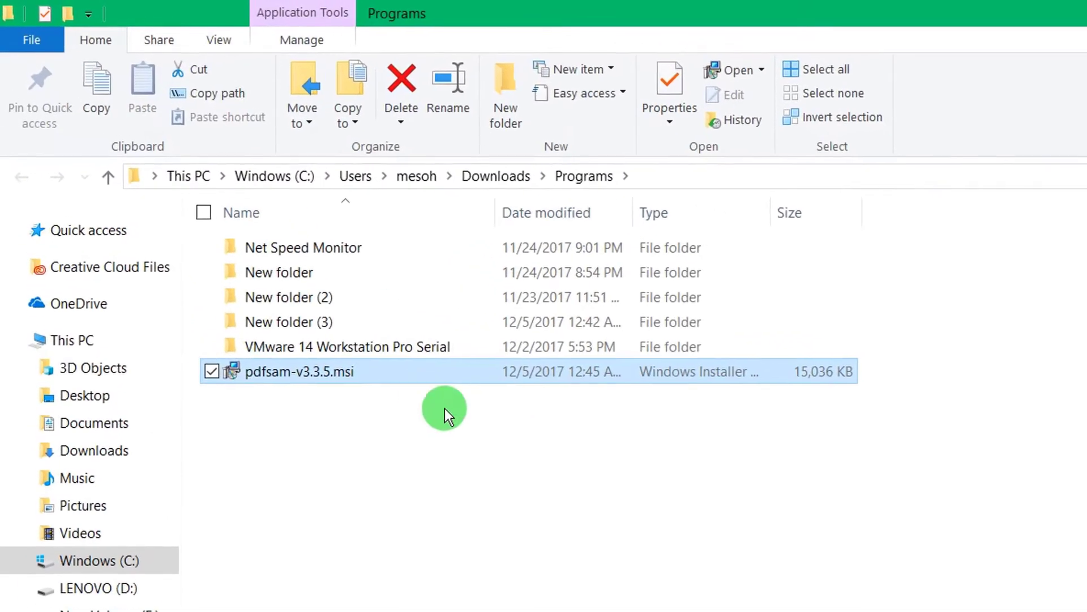
Run pdfsam-v3.3.5.msi, accept the license, install with default options and launch PDFsam Basic
double_click(315, 378)
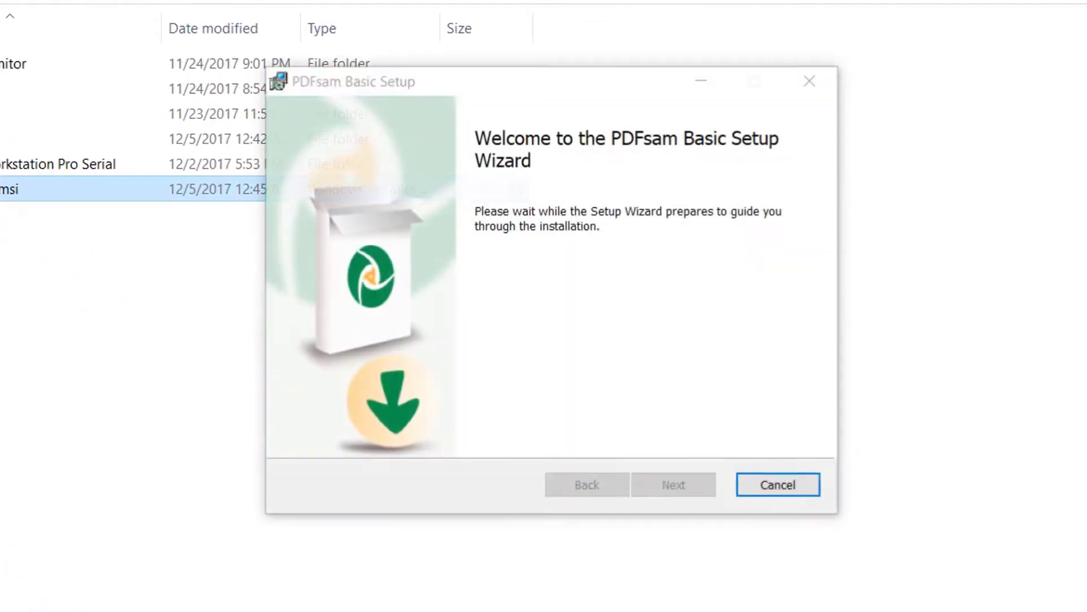
left_click(674, 484)
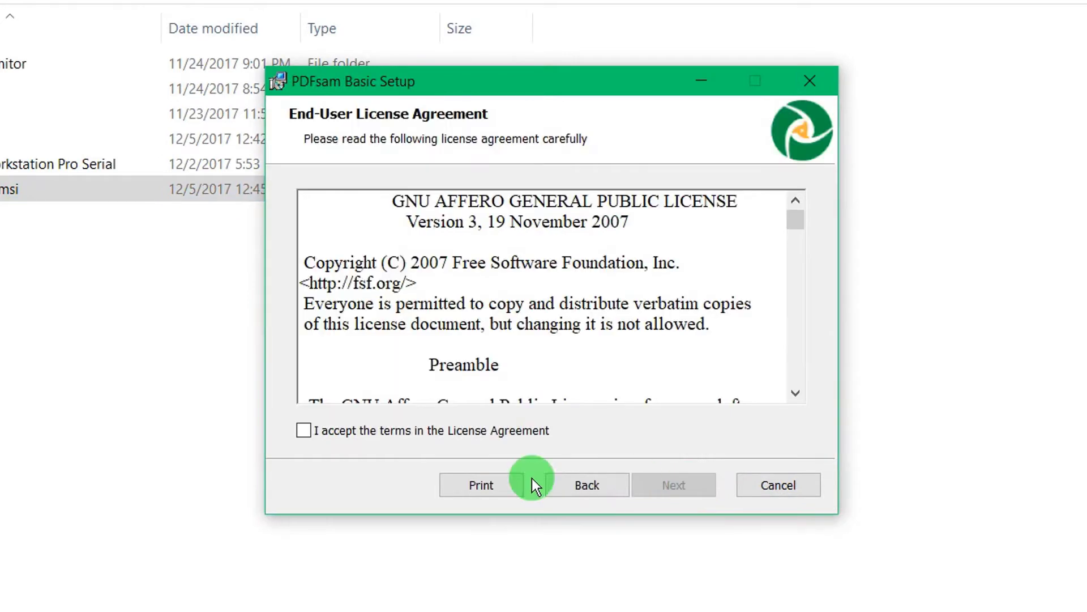
left_click(671, 491)
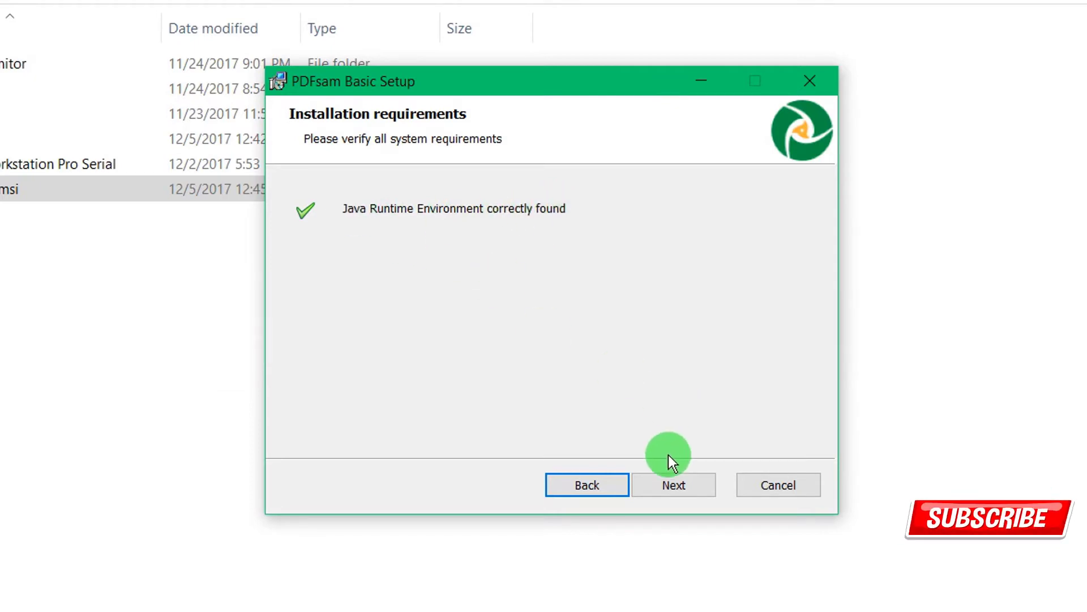
left_click(657, 484)
left_click(699, 489)
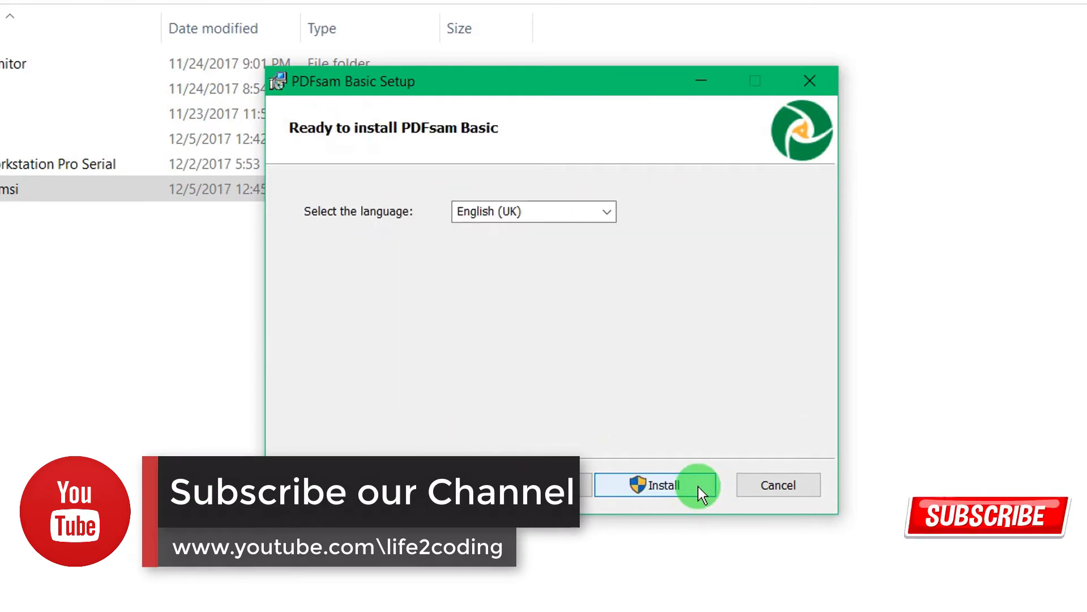
left_click(698, 487)
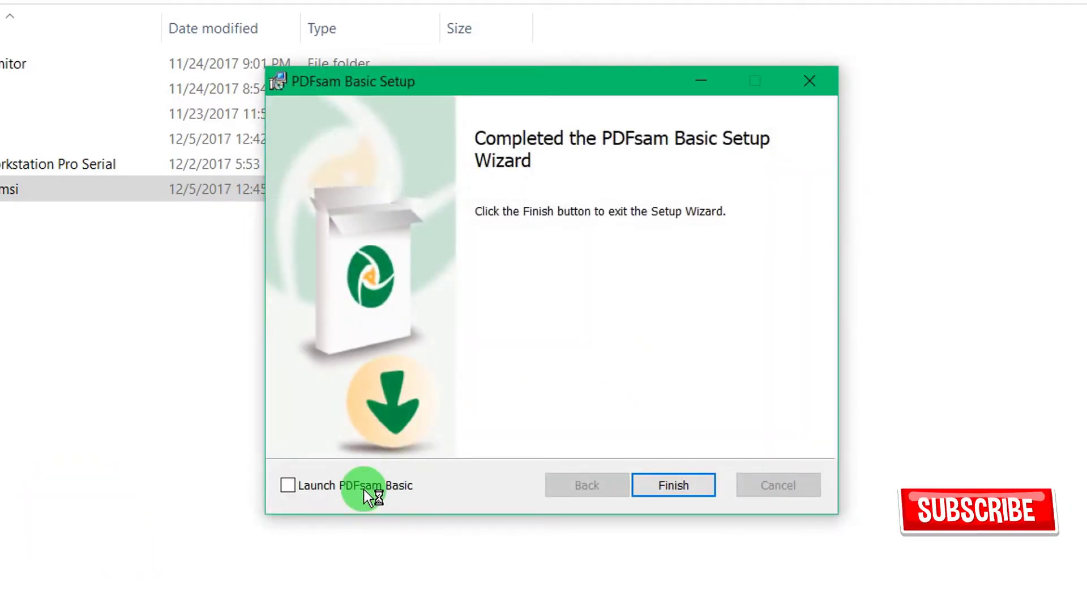
left_click(674, 487)
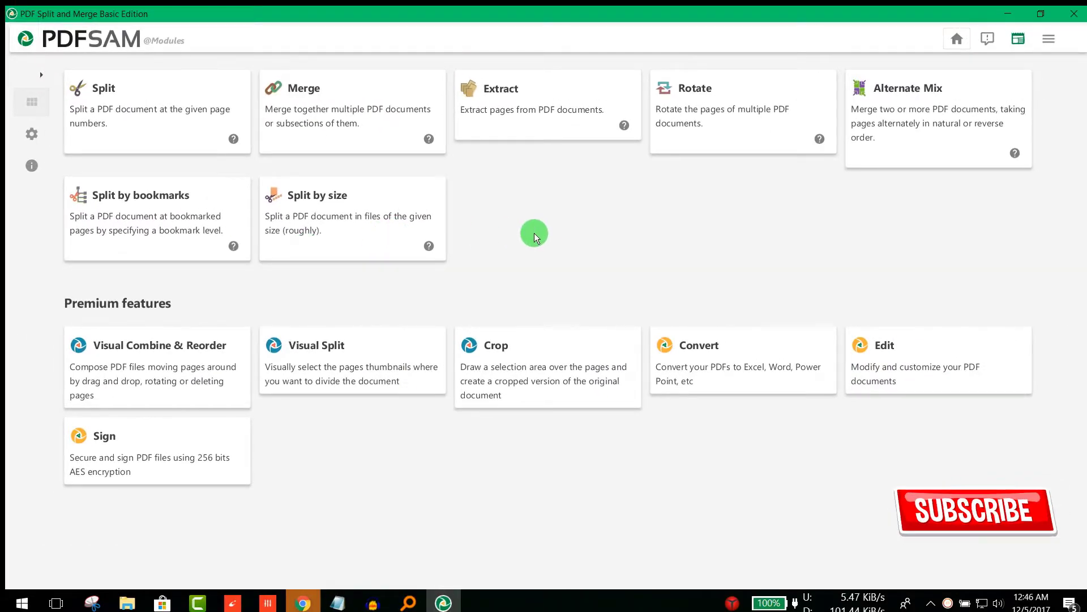
left_click(127, 604)
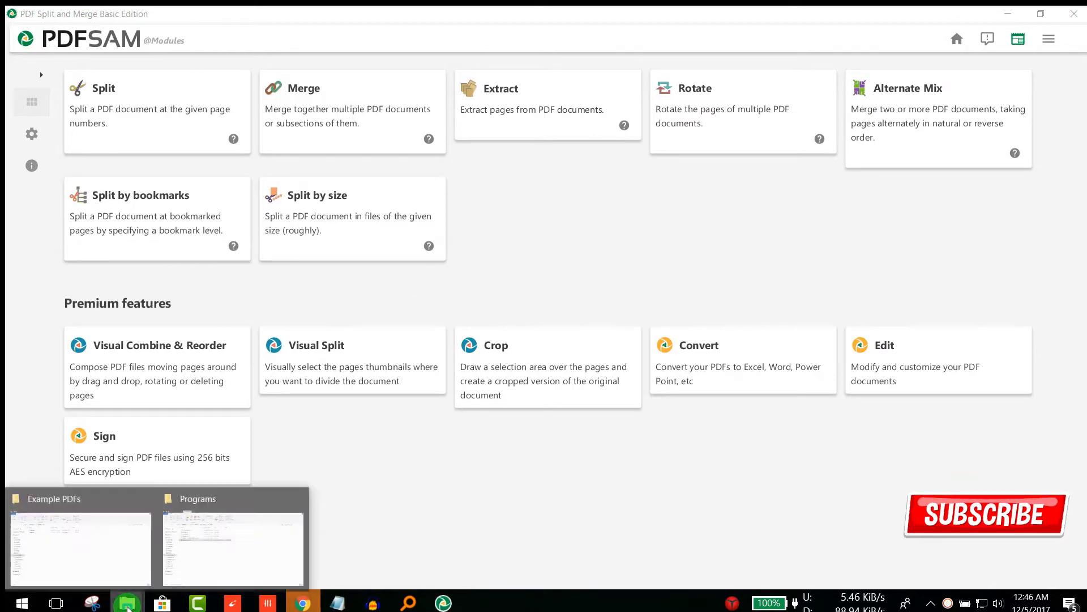
Open Black.pdf and Red.pdf from Example PDFs in Foxit Reader and scroll through their pages
left_click(126, 554)
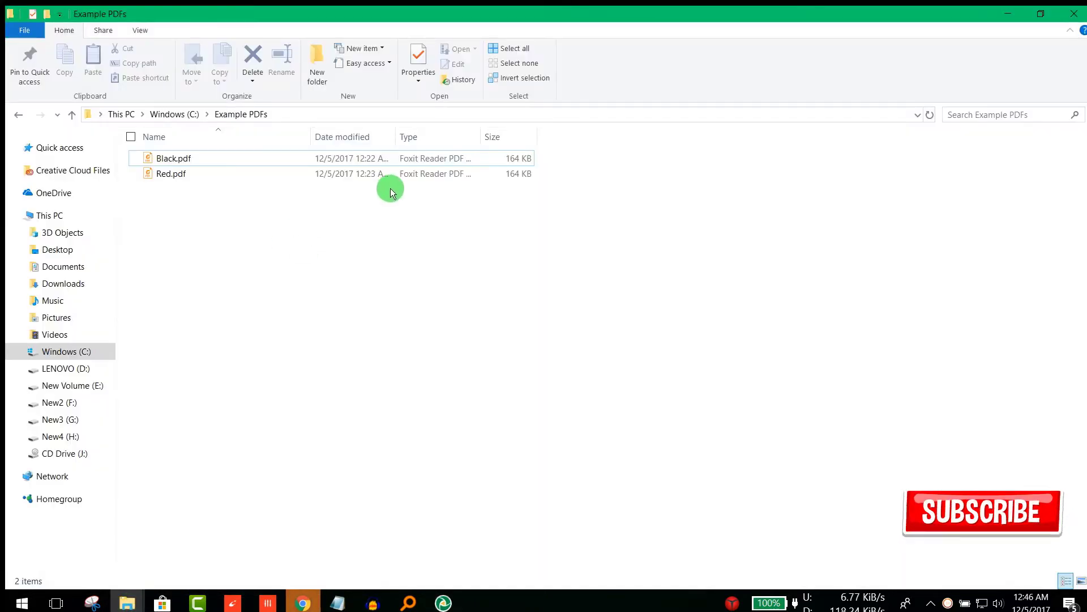
double_click(173, 158)
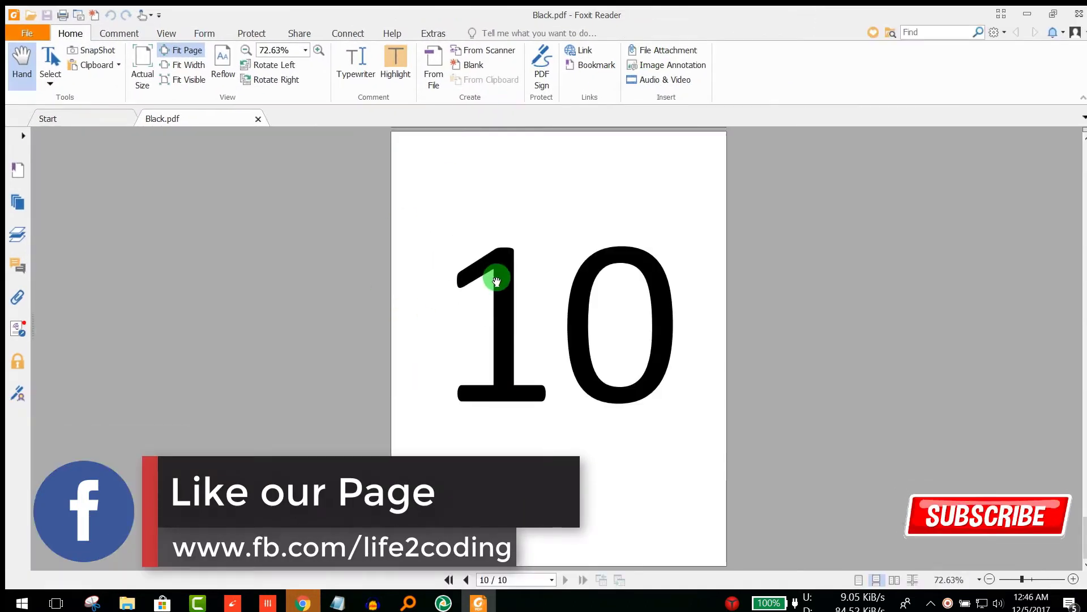
mouse_move(1083, 524)
left_mouse_down()
mouse_move(1083, 142)
mouse_move(1083, 518)
left_mouse_up()
left_click(1030, 15)
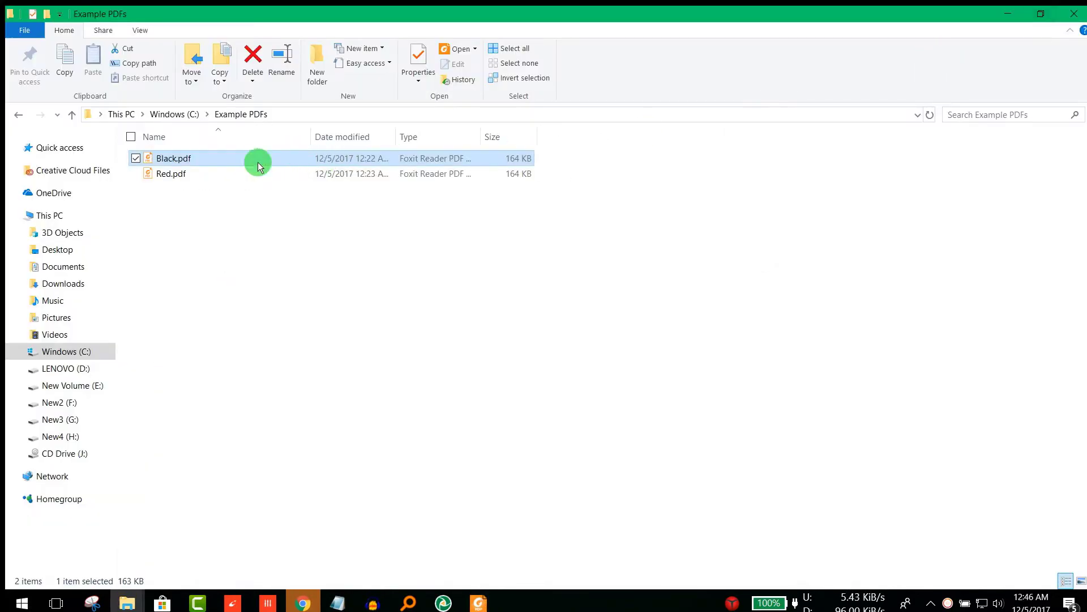
double_click(212, 177)
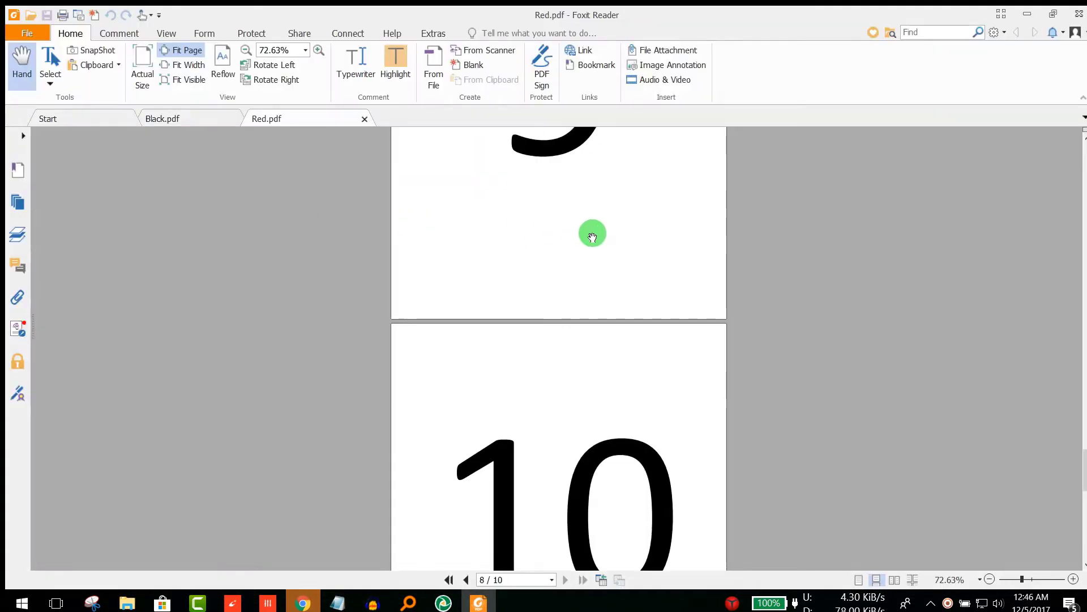
left_click_drag(1073, 463, 1083, 497)
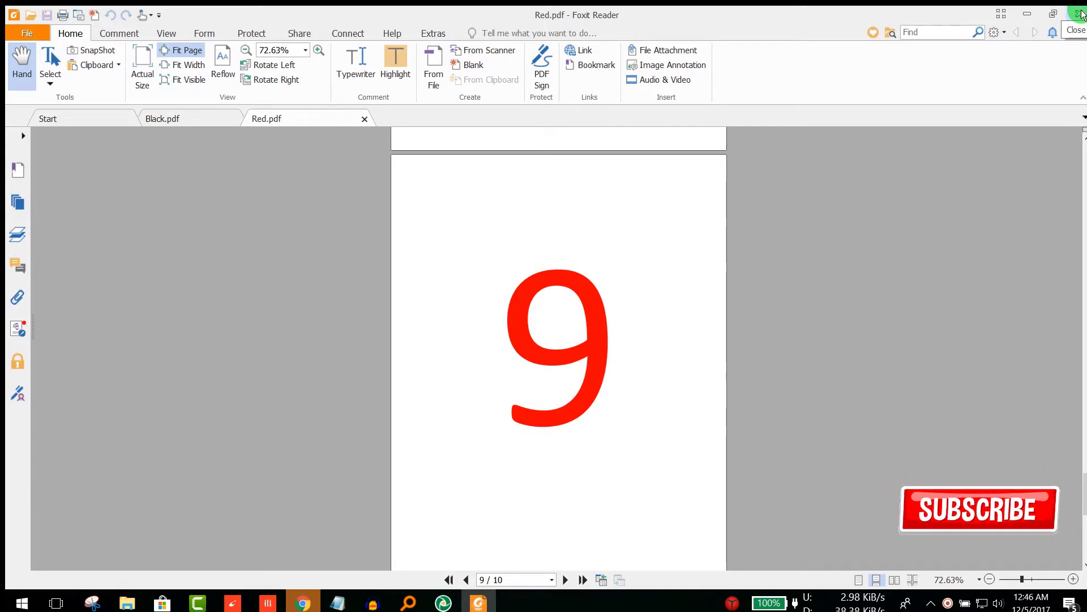
Close all Foxit Reader tabs and return to PDFsam Basic
left_click(1079, 13)
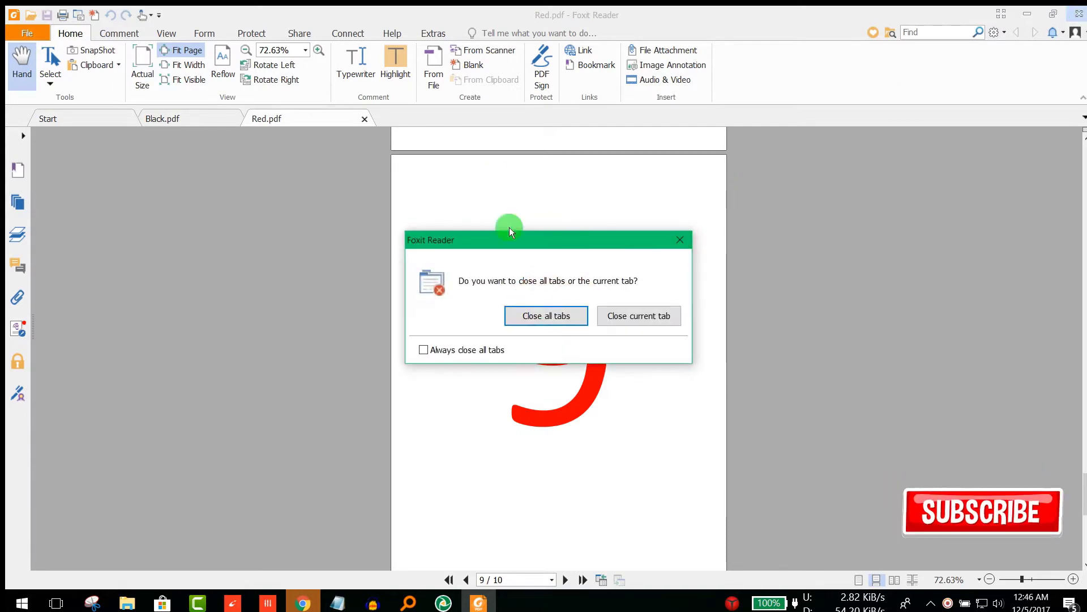
left_click(551, 320)
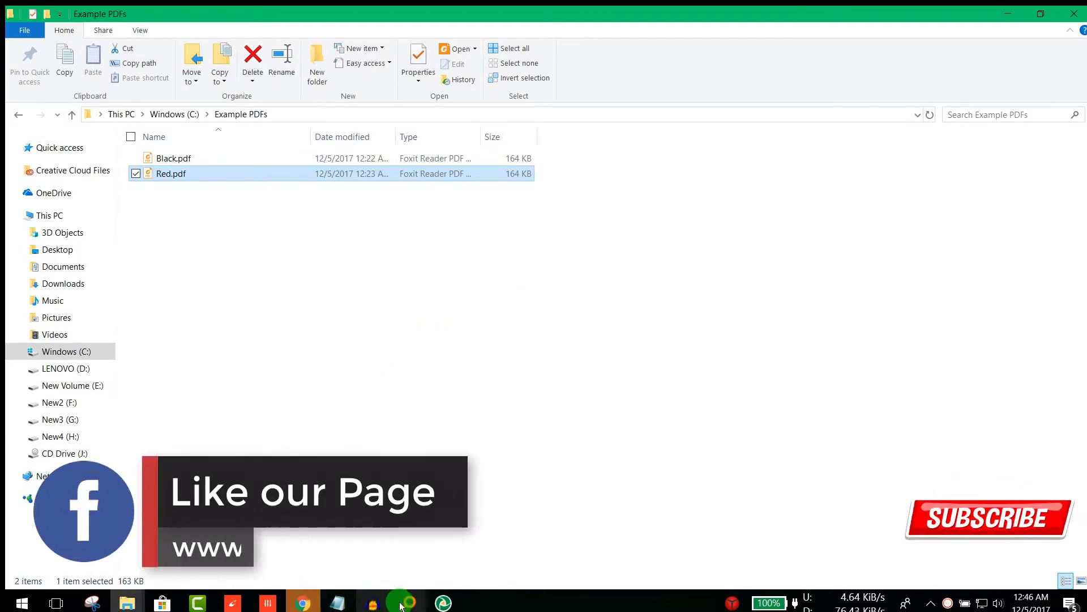
left_click(440, 605)
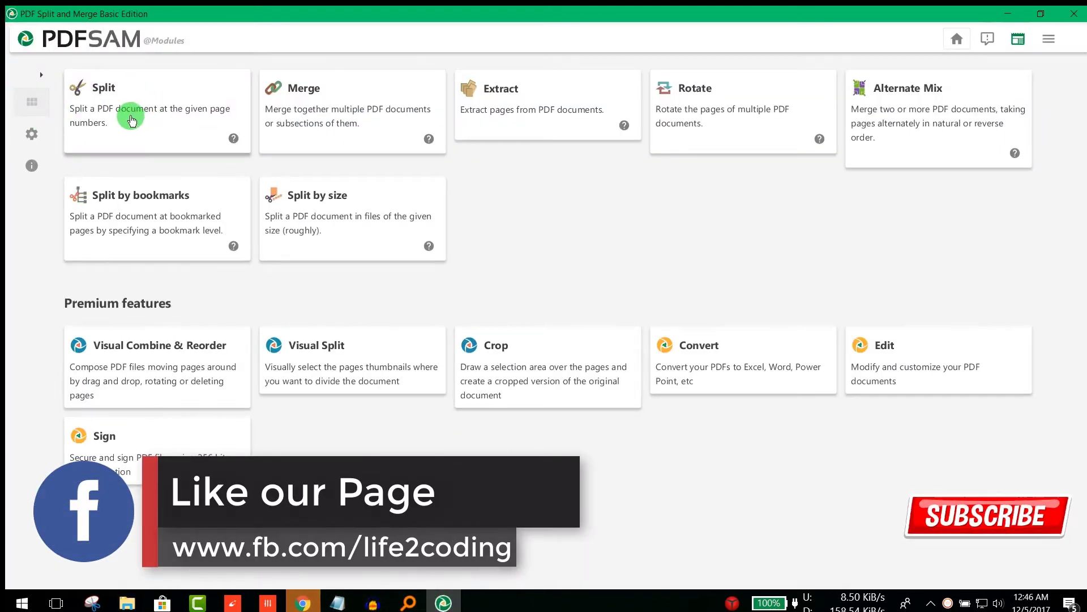
Open the Split module and load Black.pdf from Example PDFs as its input
left_click(127, 114)
left_click_drag(202, 33, 563, 119)
left_click(168, 173)
left_click_drag(161, 162, 513, 180)
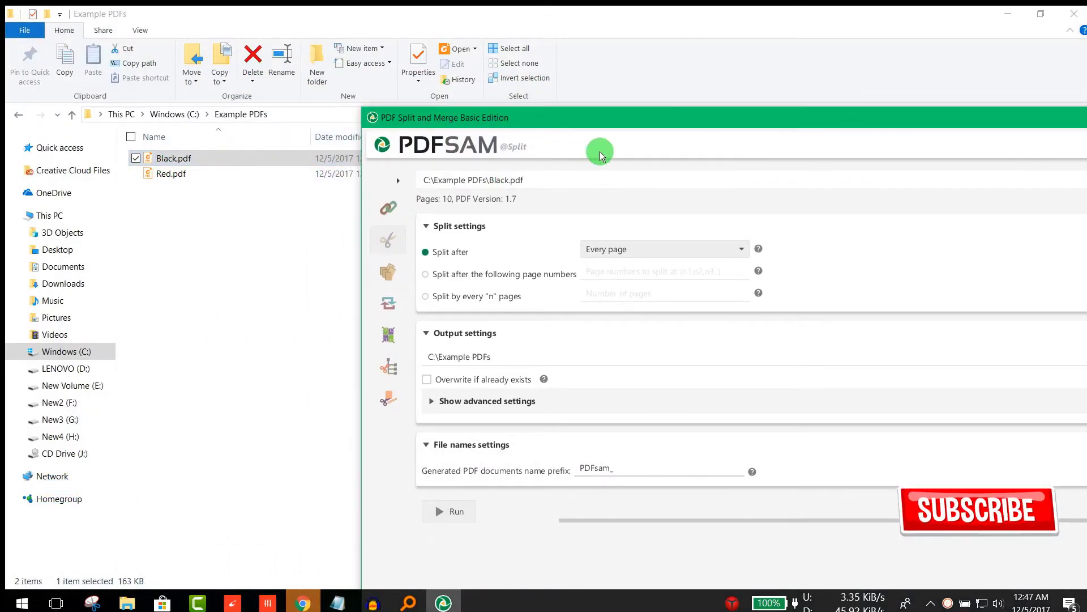
left_click_drag(628, 125, 359, 58)
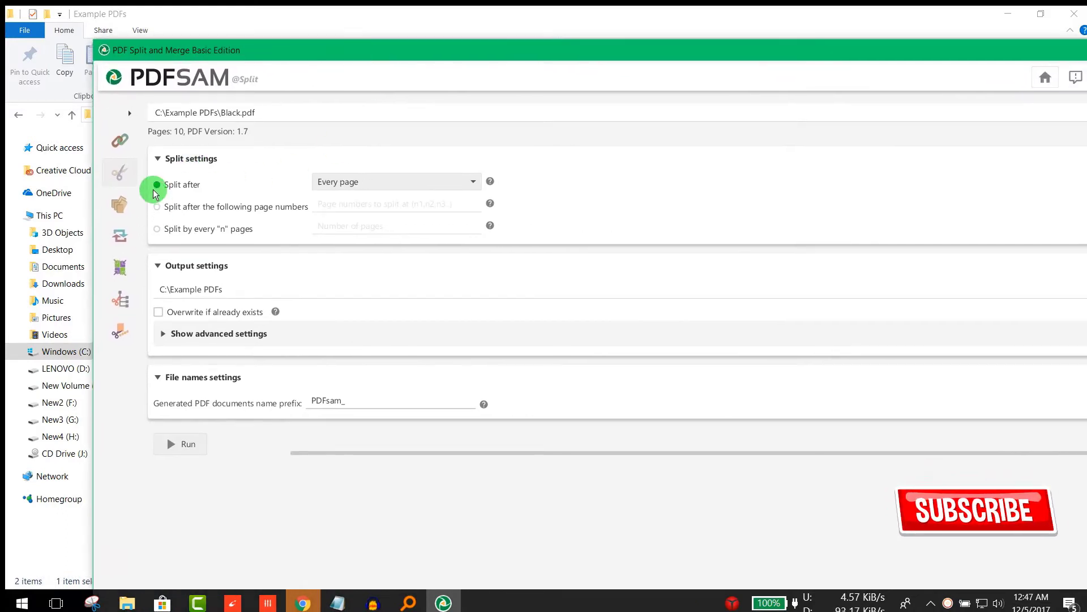
Set the split option to 'Split after: Every page' and maximize the PDFsam window
left_click(160, 206)
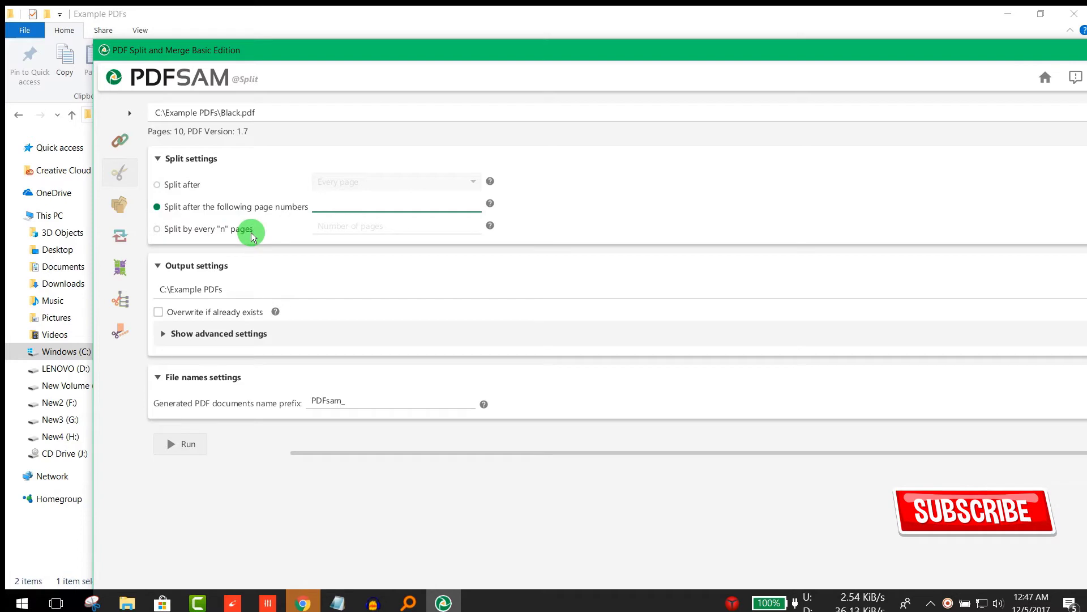
left_click(176, 190)
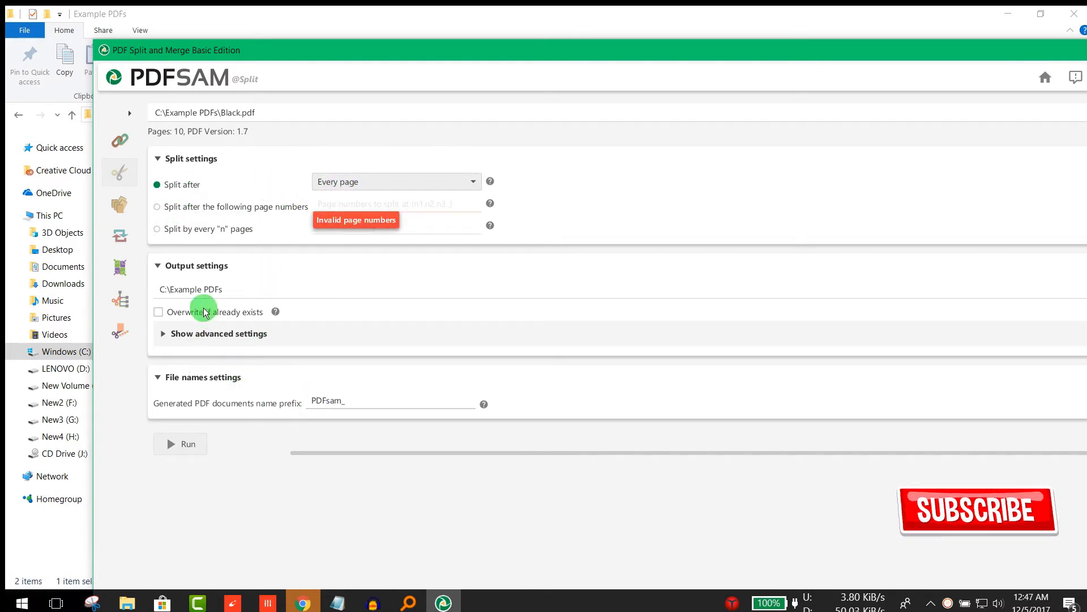
left_click(900, 32)
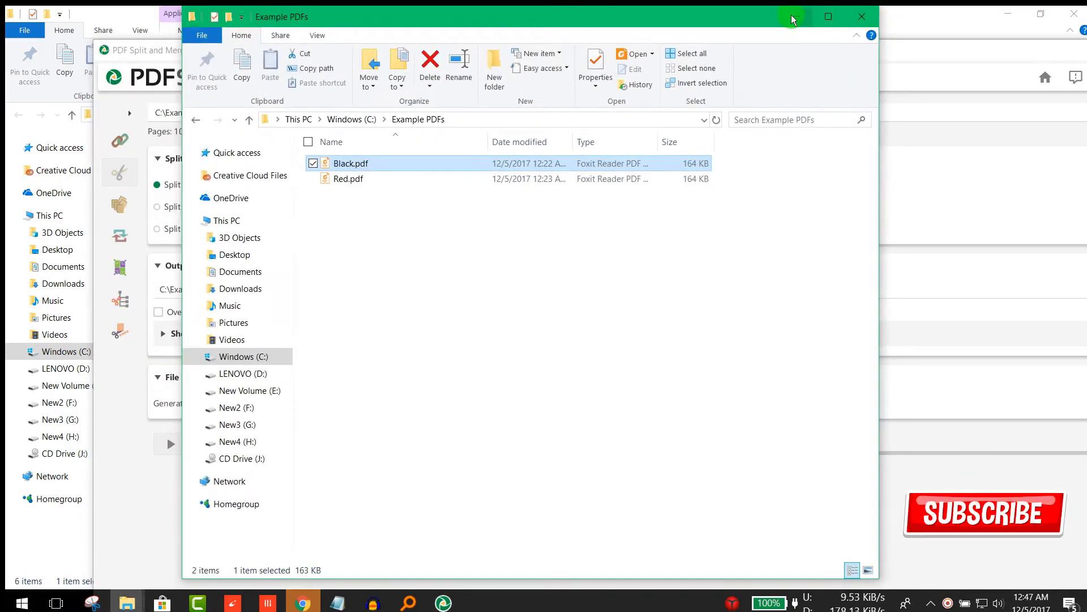
left_click(793, 19)
double_click(545, 50)
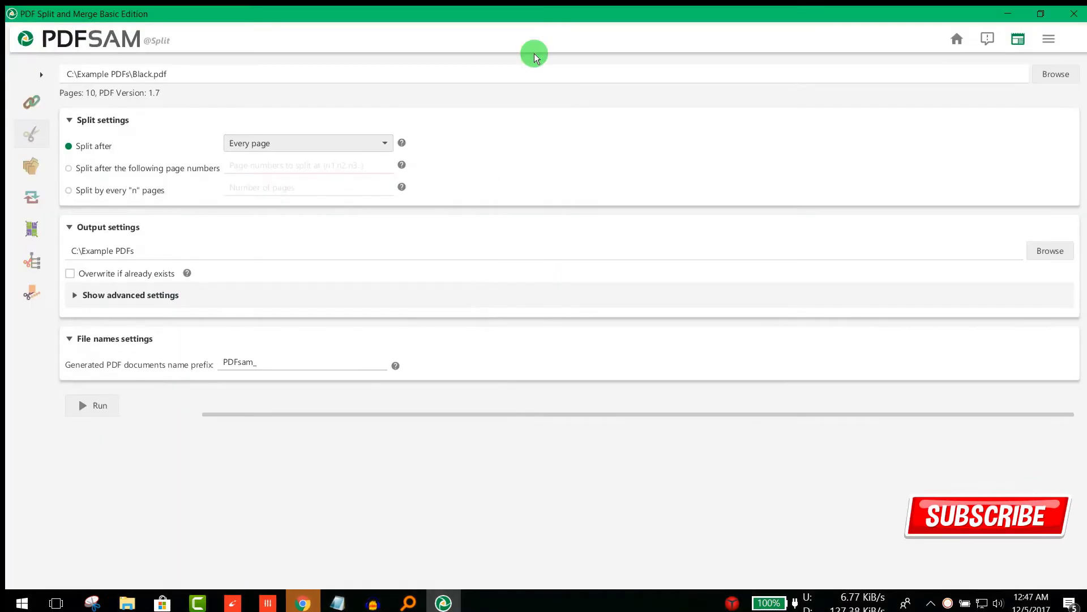
Set a new Black Out folder as output and run the every-page split of Black.pdf
left_click(1048, 249)
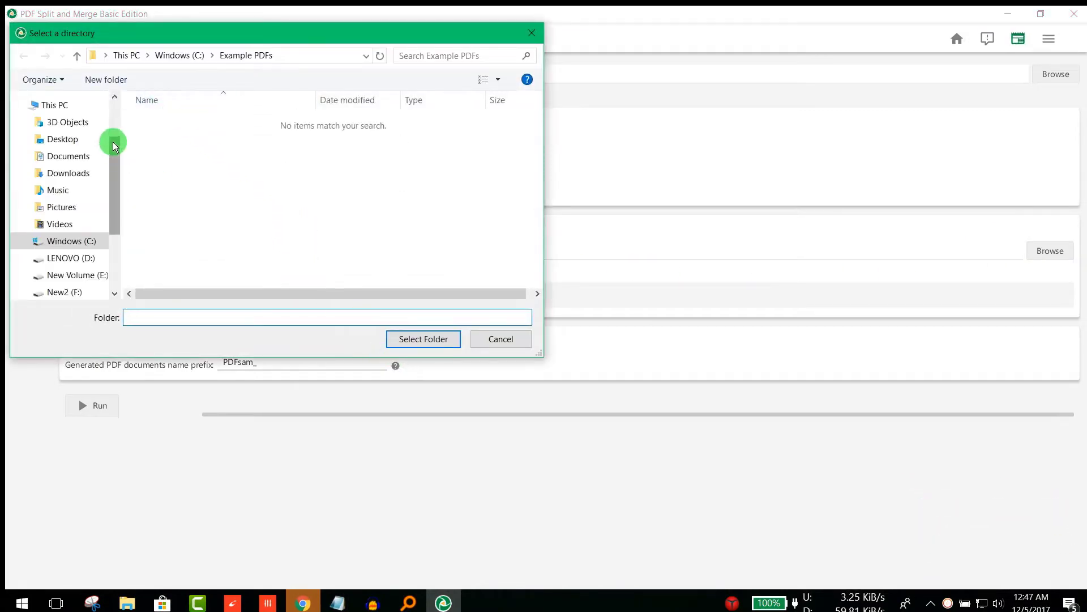
left_click(105, 81)
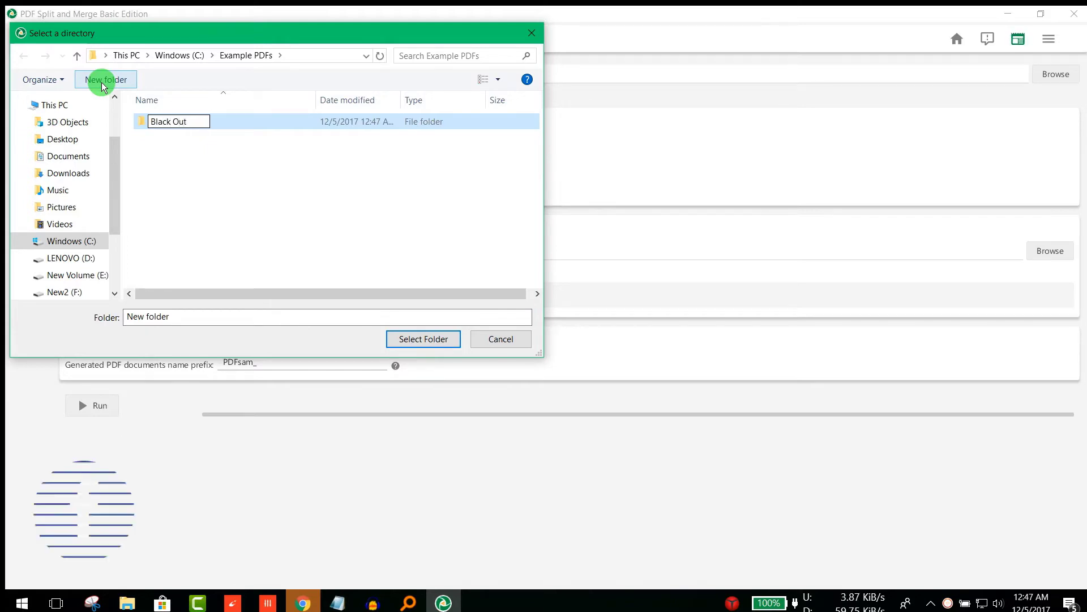
key("Return")
double_click(201, 124)
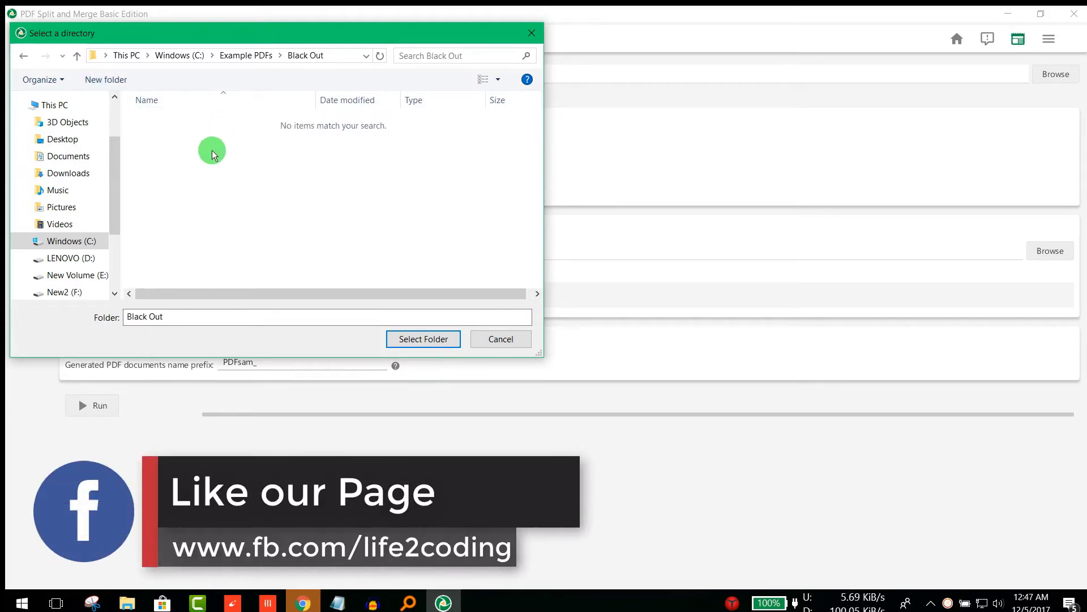
left_click(422, 339)
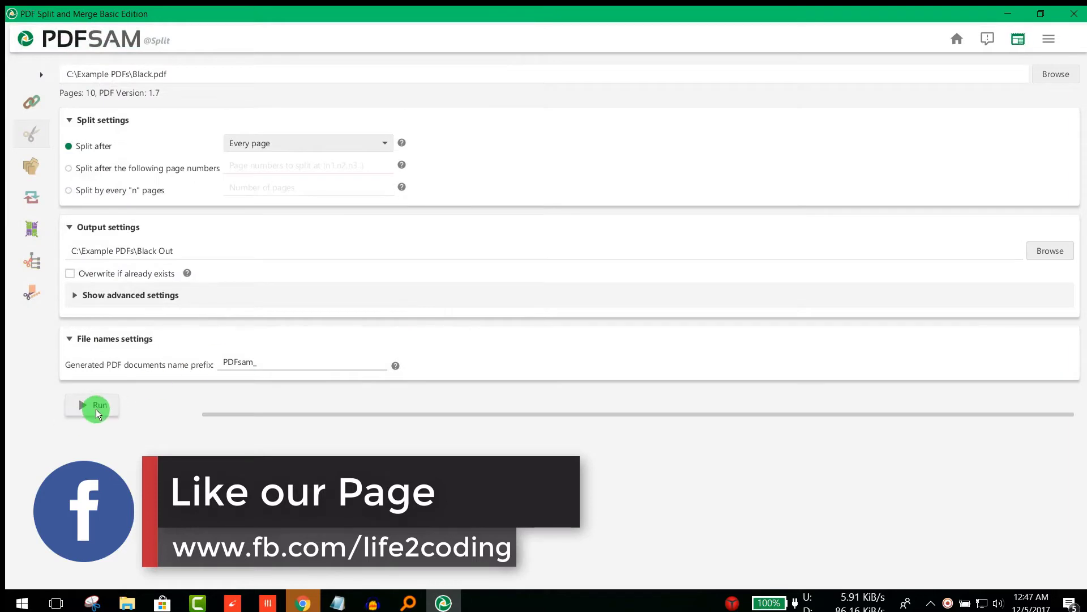
left_click(97, 408)
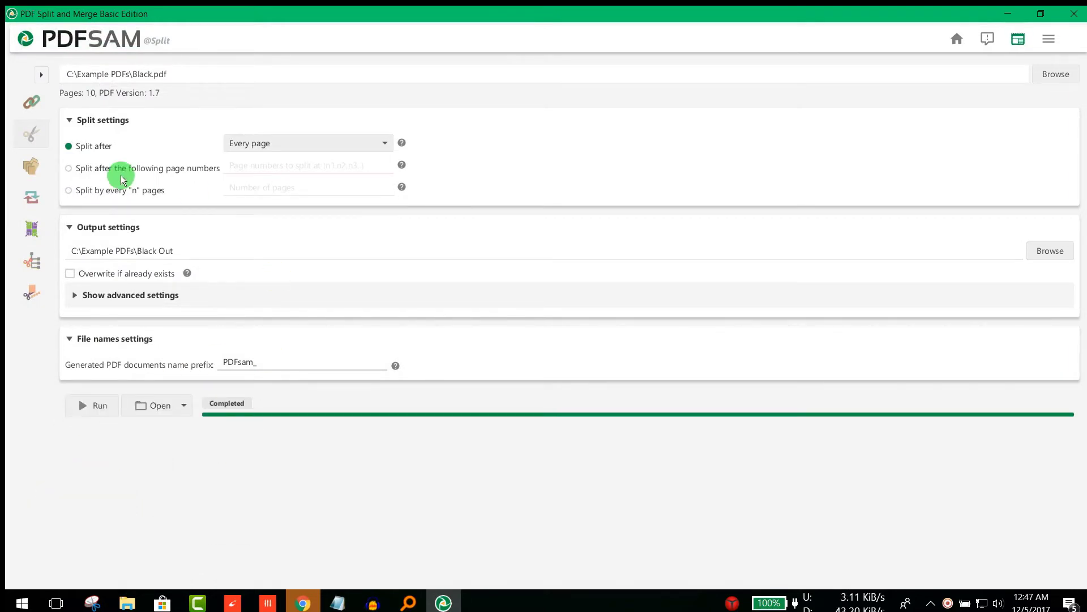
left_click_drag(199, 15, 572, 153)
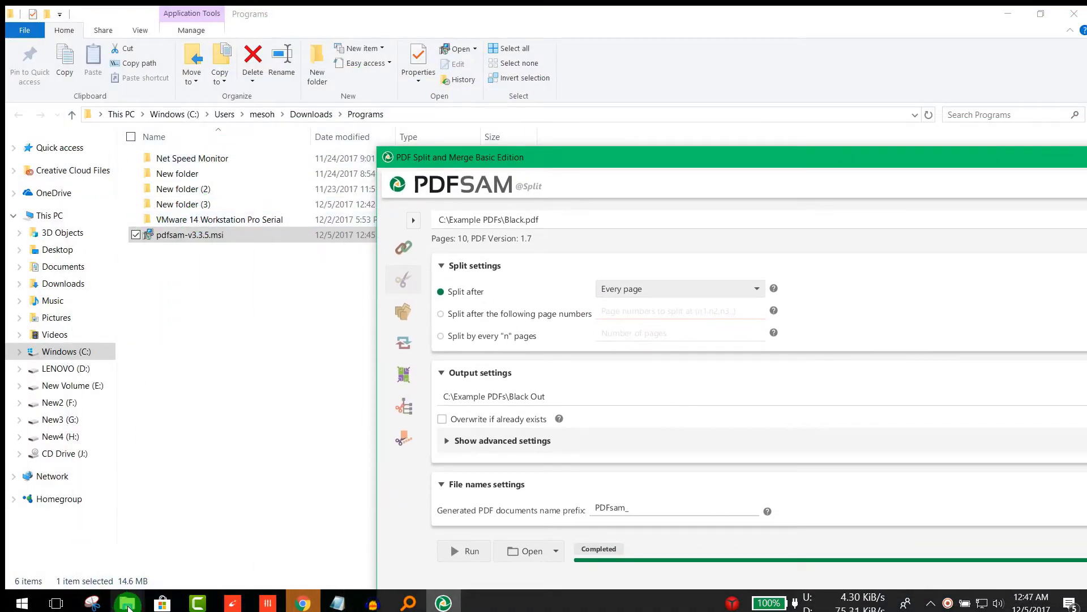
Maximize Example PDFs, open Black Out and view 6_PDFsam_Black.pdf full-page in Foxit Reader
mouse_move(129, 607)
left_click(82, 547)
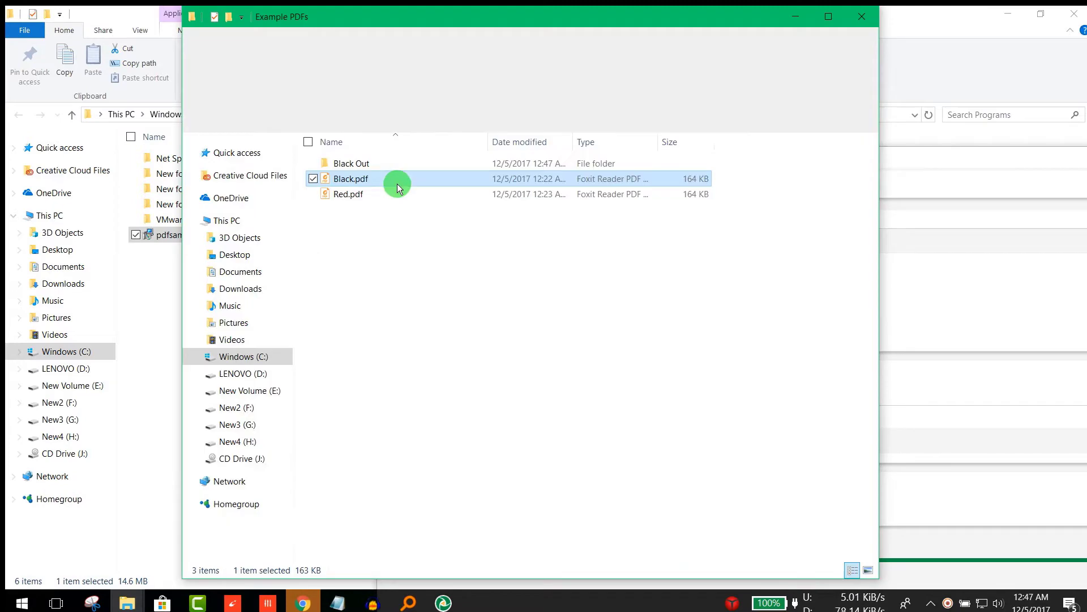
key("super+Up")
left_click(196, 159)
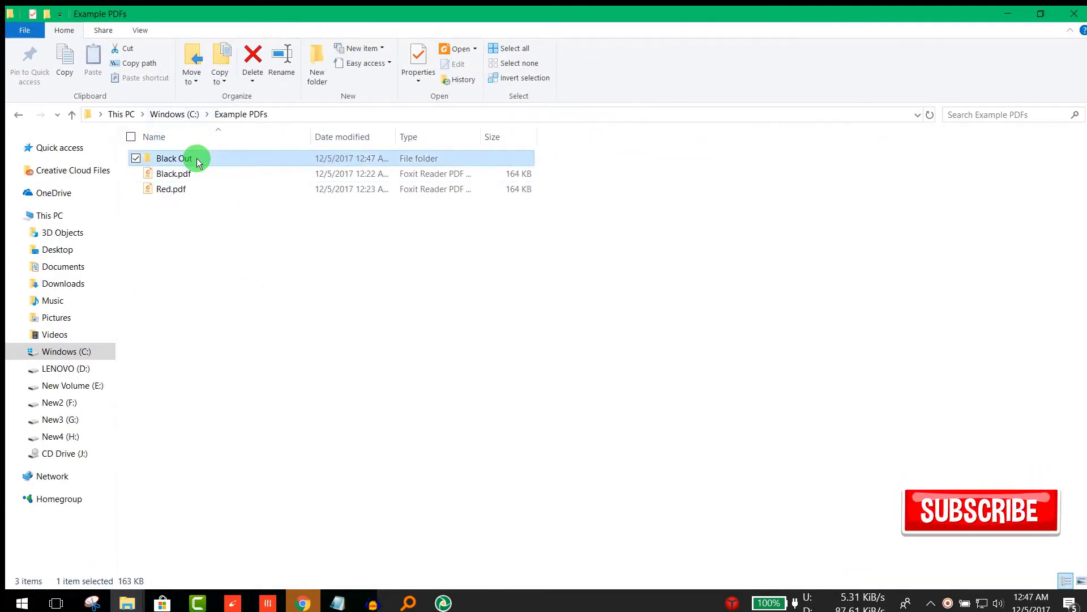
double_click(196, 158)
left_click(201, 235)
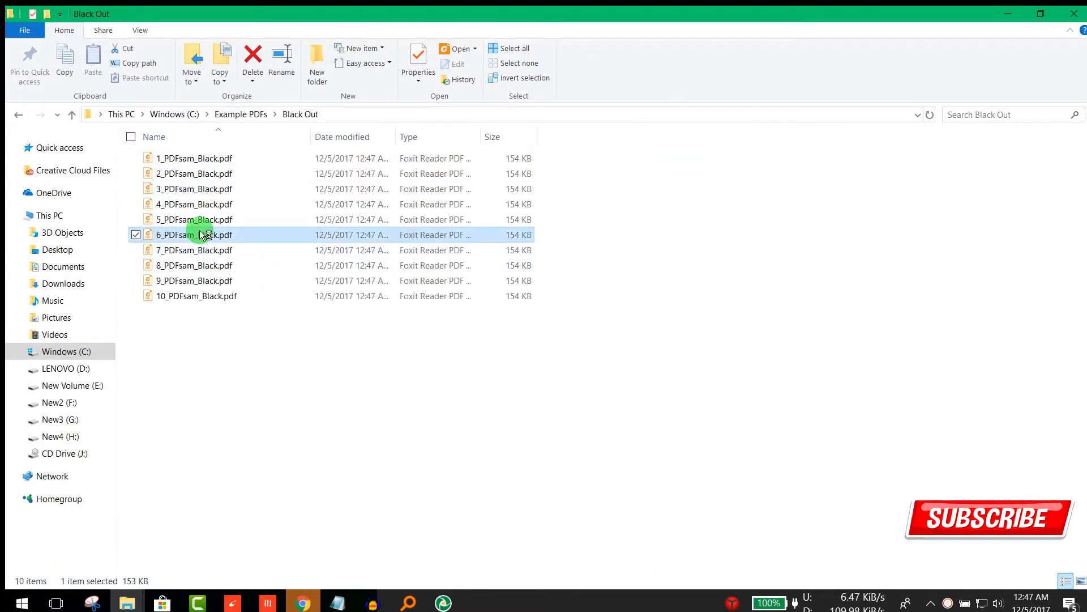
key("Return")
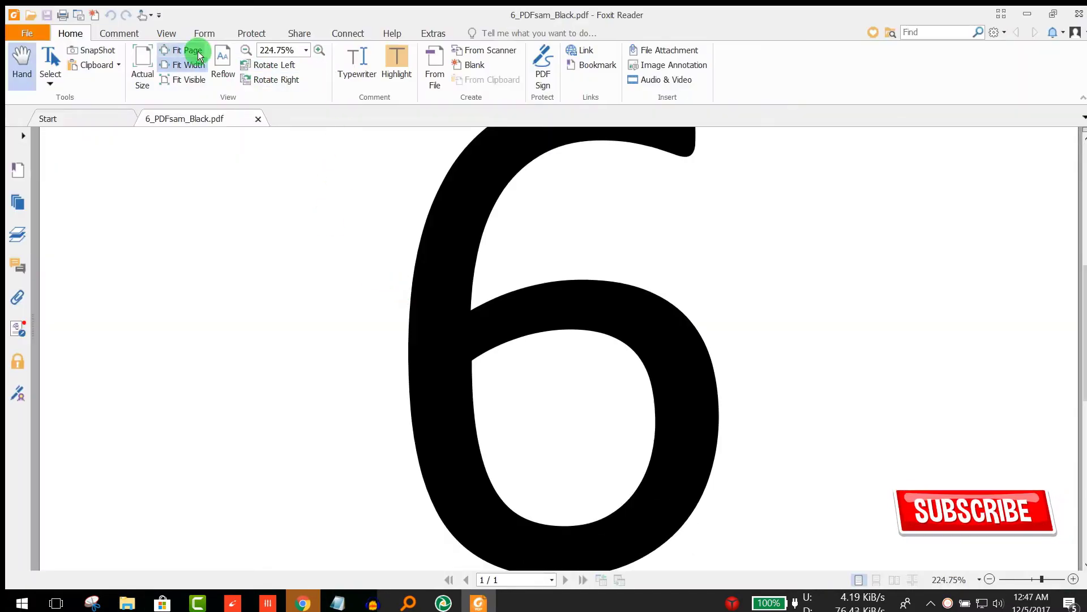
left_click(184, 50)
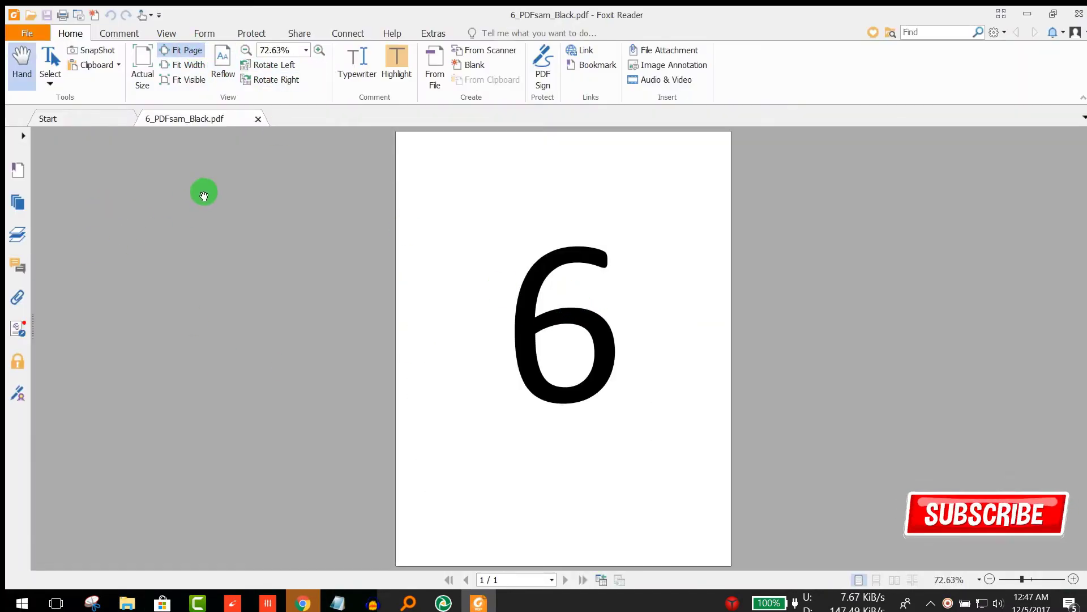
left_click(1077, 16)
View 8_PDFsam_Black.pdf full-page in Foxit Reader, then go back up to Example PDFs
left_click(220, 267)
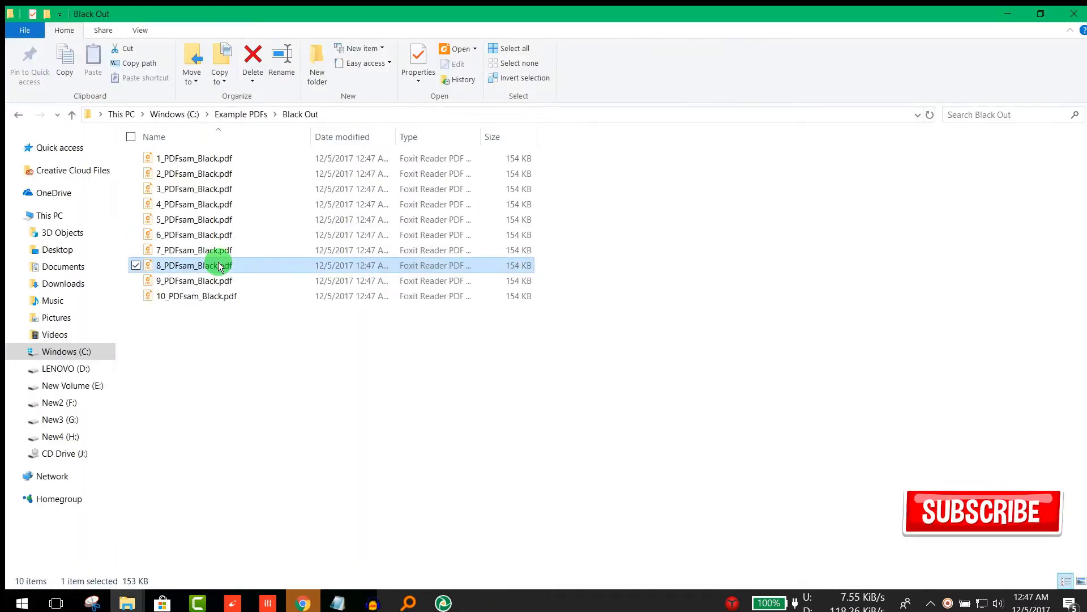
double_click(218, 266)
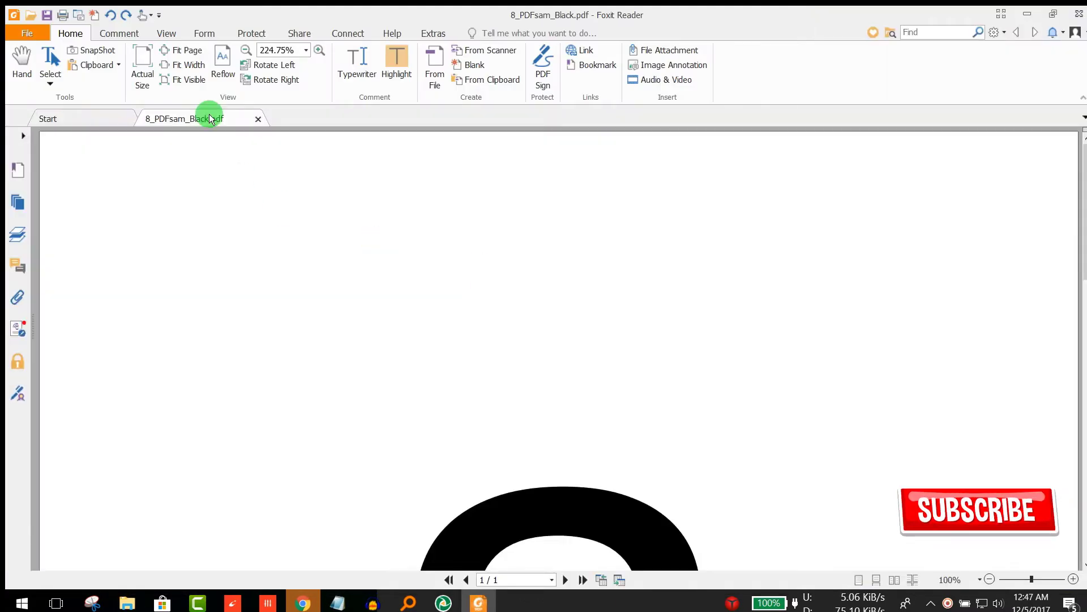
left_click(183, 50)
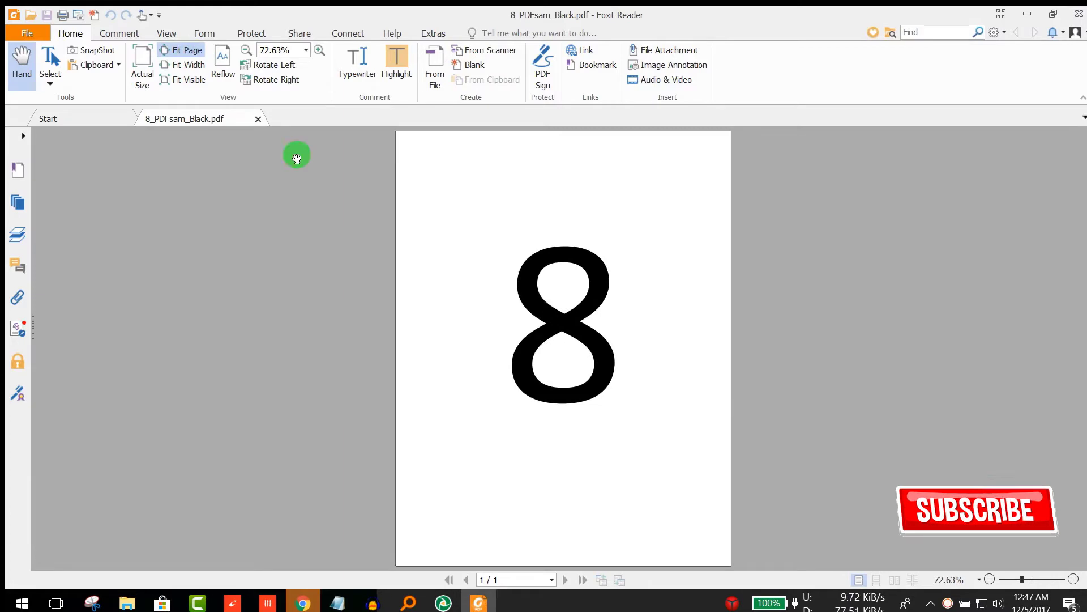
key("alt+F4")
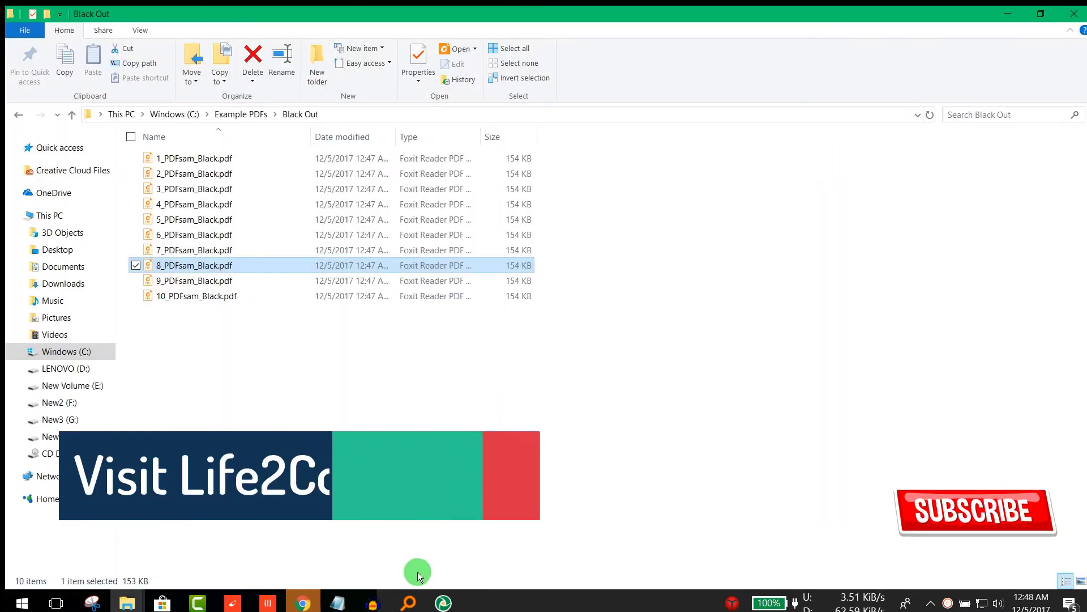
left_click(443, 600)
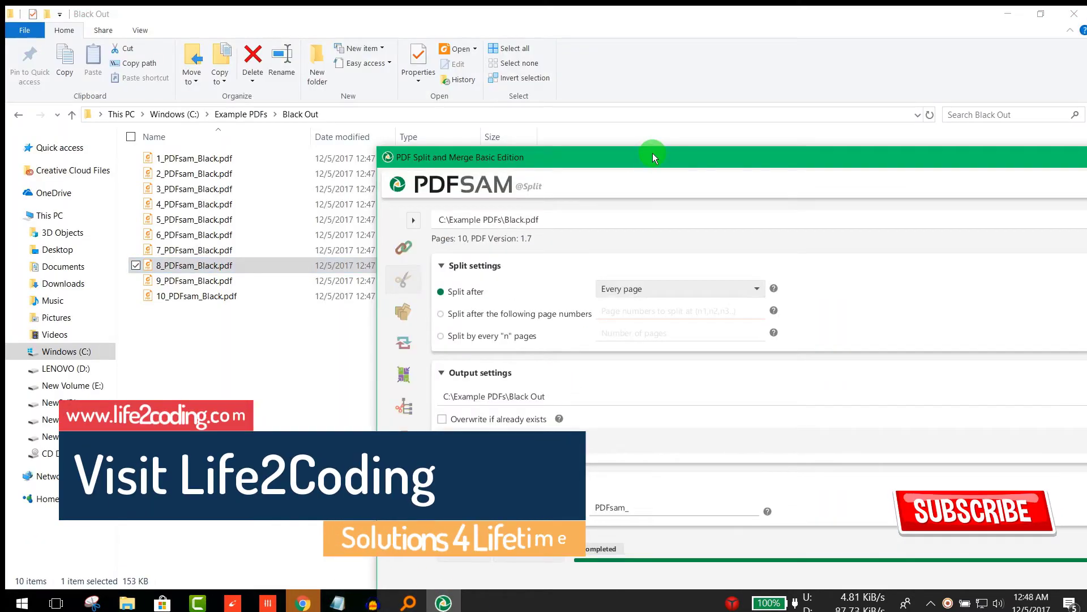
left_click(241, 114)
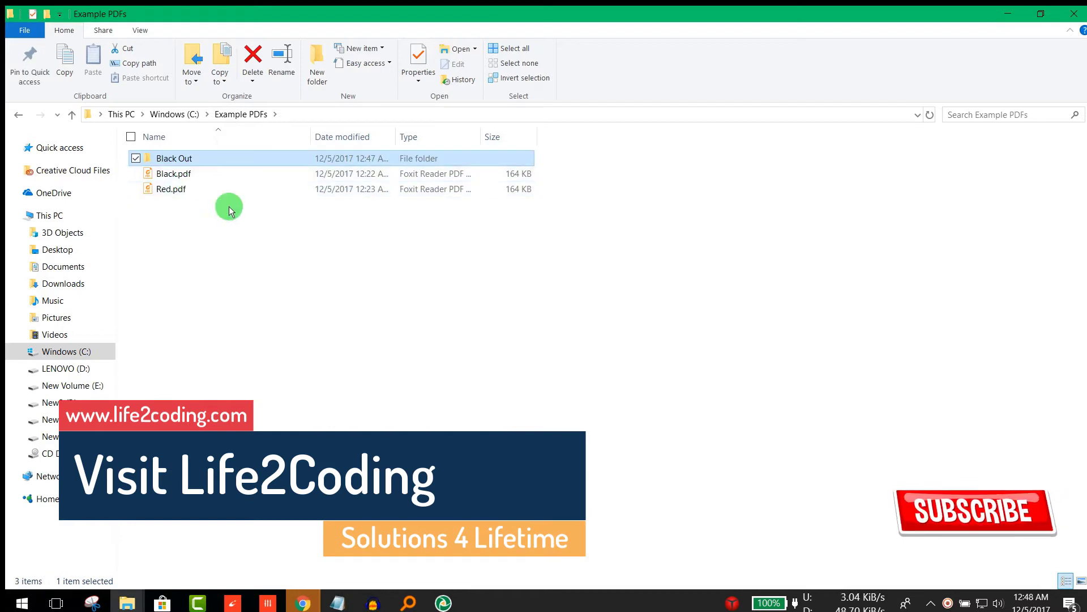
Load Red.pdf into the Split module, output to a new Red Out folder, and run it
left_click(442, 604)
left_click_drag(168, 189, 484, 217)
left_click_drag(527, 156, 216, 50)
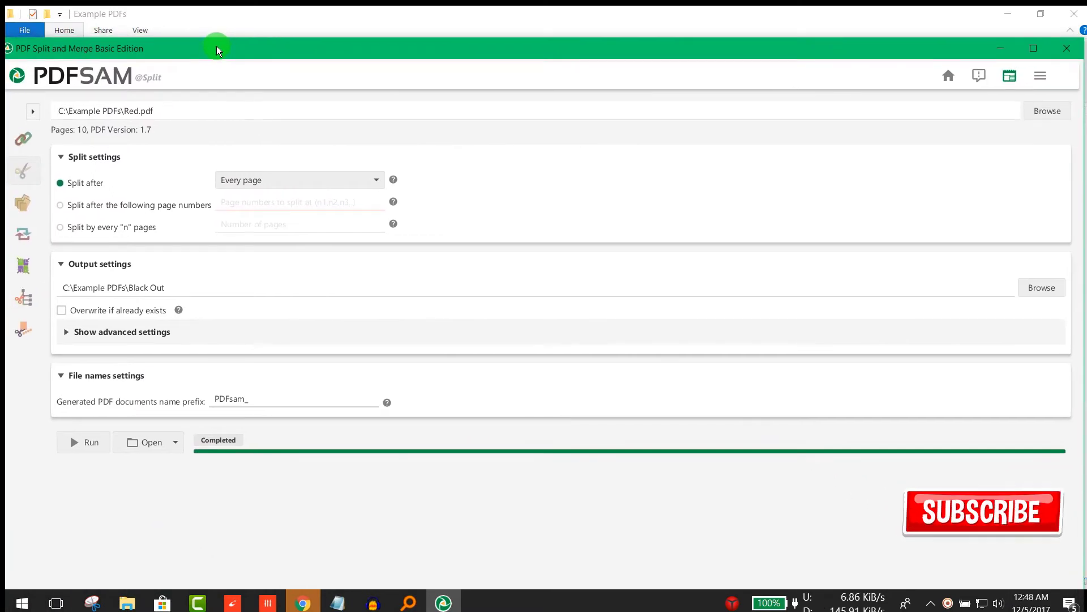
left_click(1026, 290)
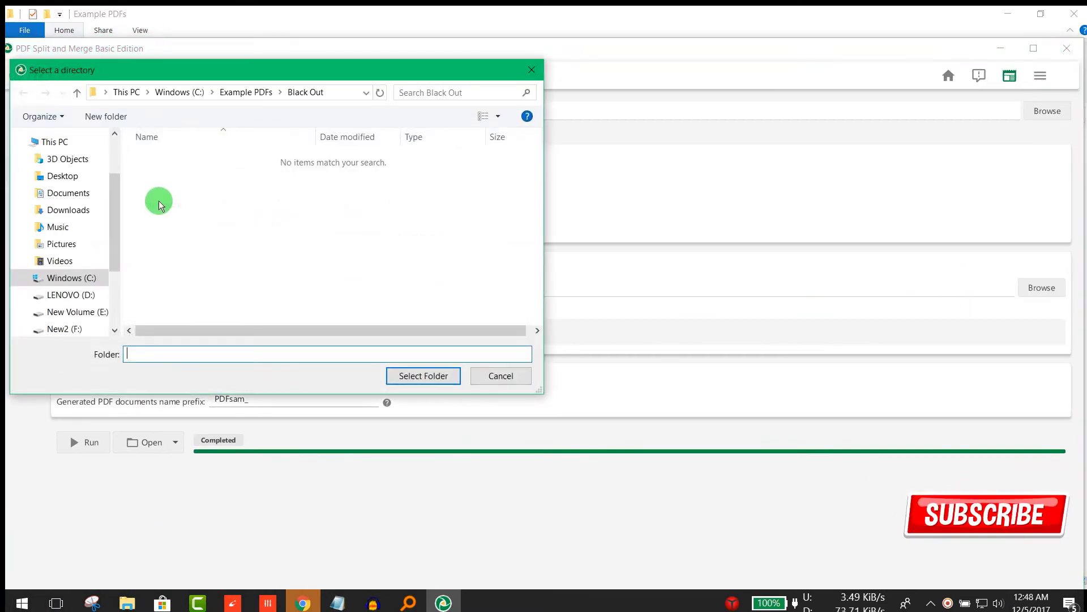
left_click(251, 92)
left_click(101, 117)
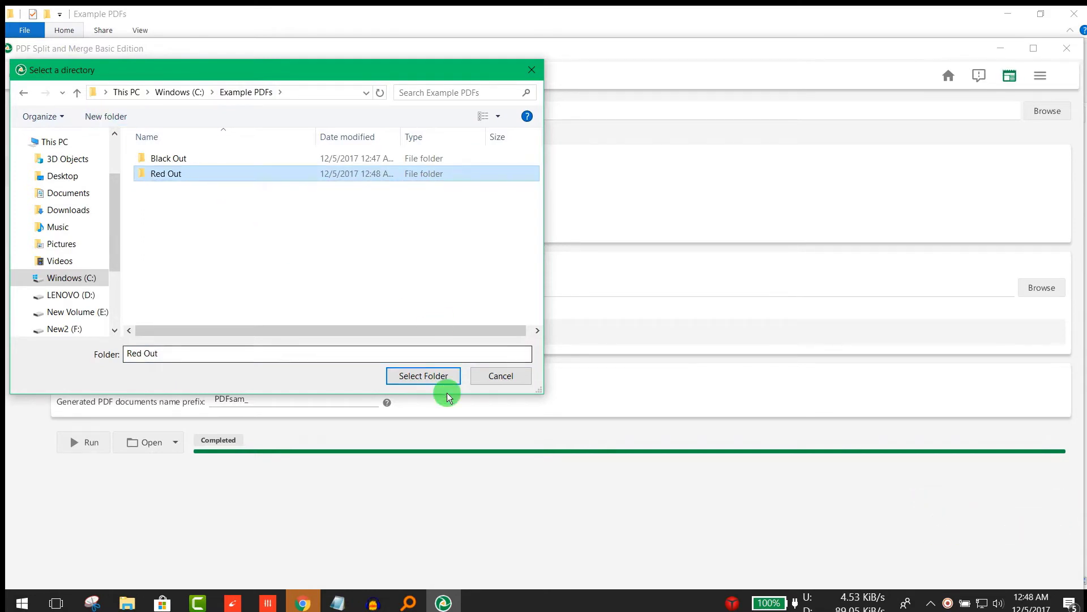
left_click(437, 383)
left_click(86, 453)
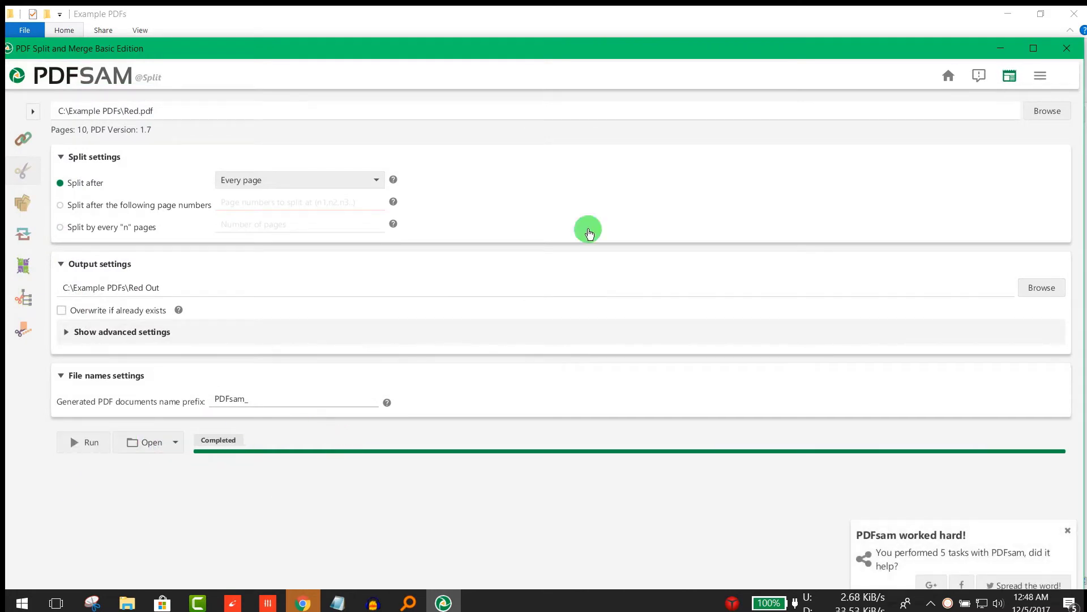
Open the Red Out folder and preview 6_PDFsam_Red.pdf in Foxit Reader
left_click(141, 443)
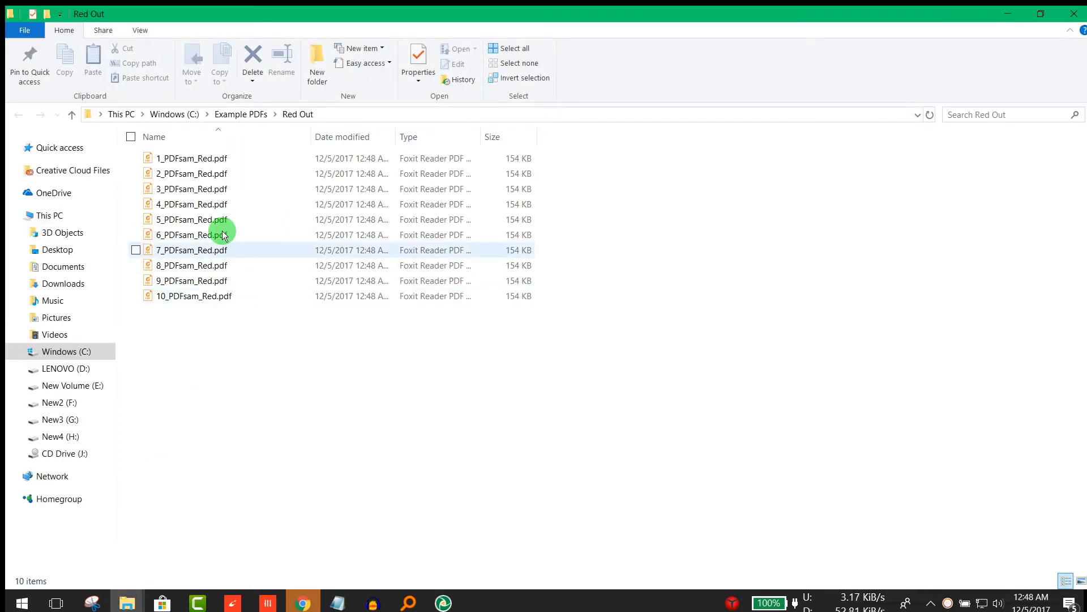
left_click(238, 241)
double_click(238, 241)
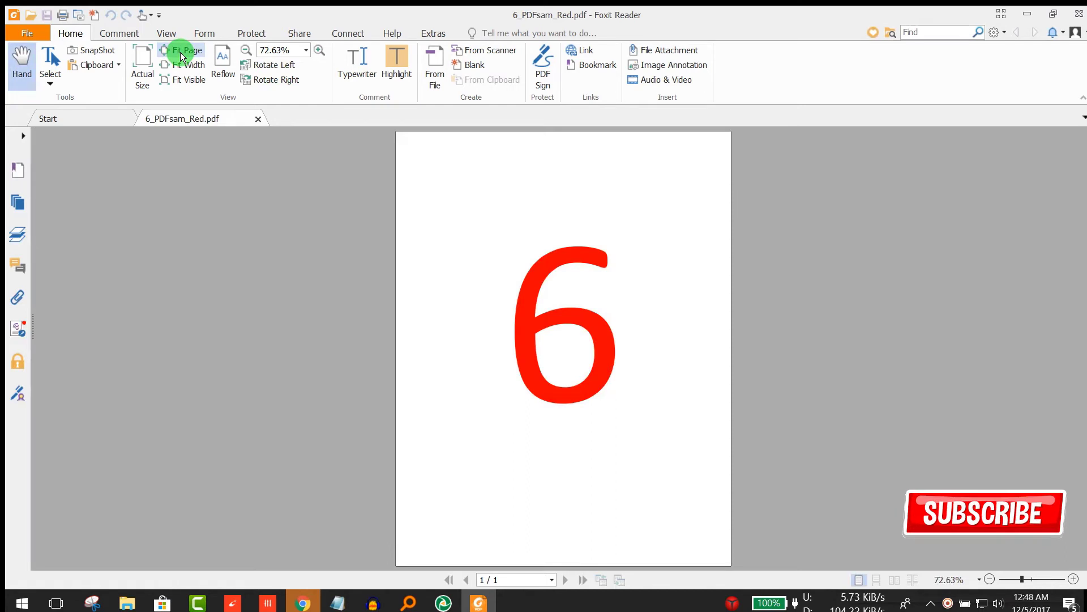
left_click(1079, 14)
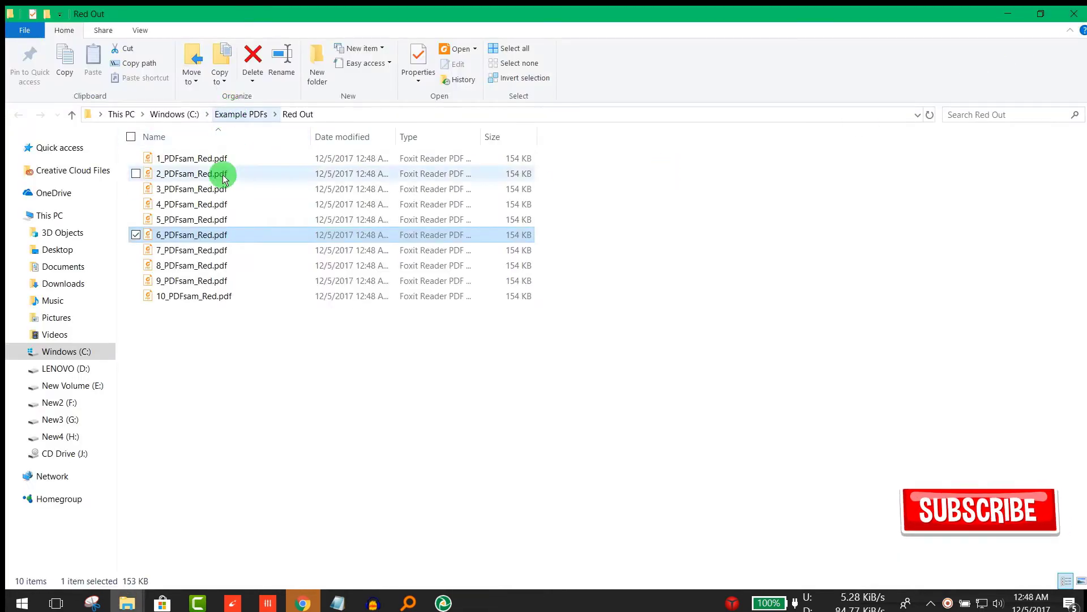
Select and copy Red files 1, 2, 5, 8, 9 and 10, then go up to Example PDFs
left_click_drag(549, 160, 474, 174)
left_click_drag(276, 322, 244, 269)
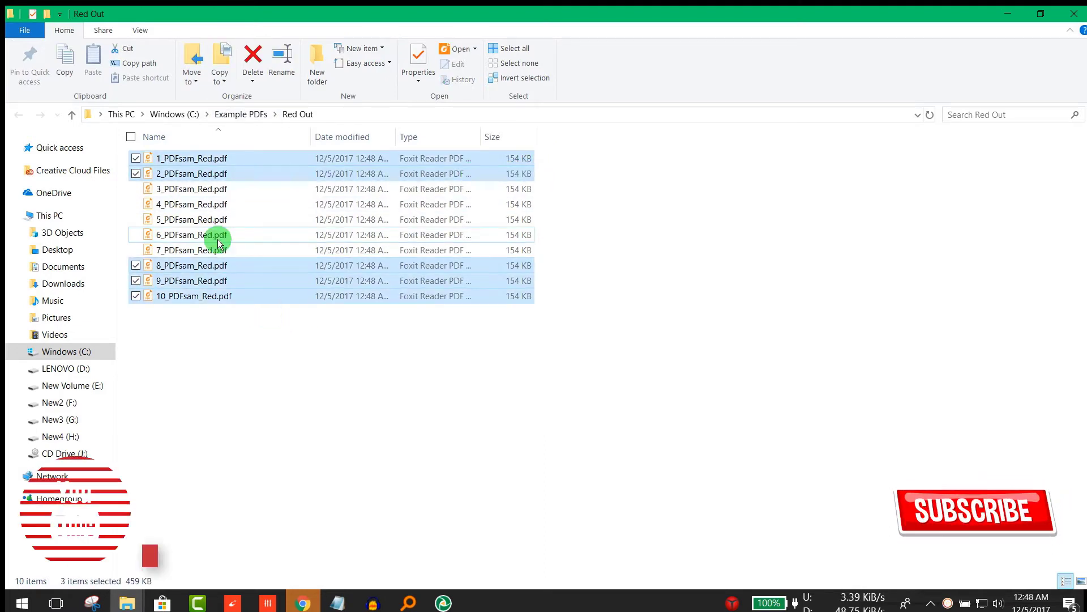
left_click(213, 218, "ctrl")
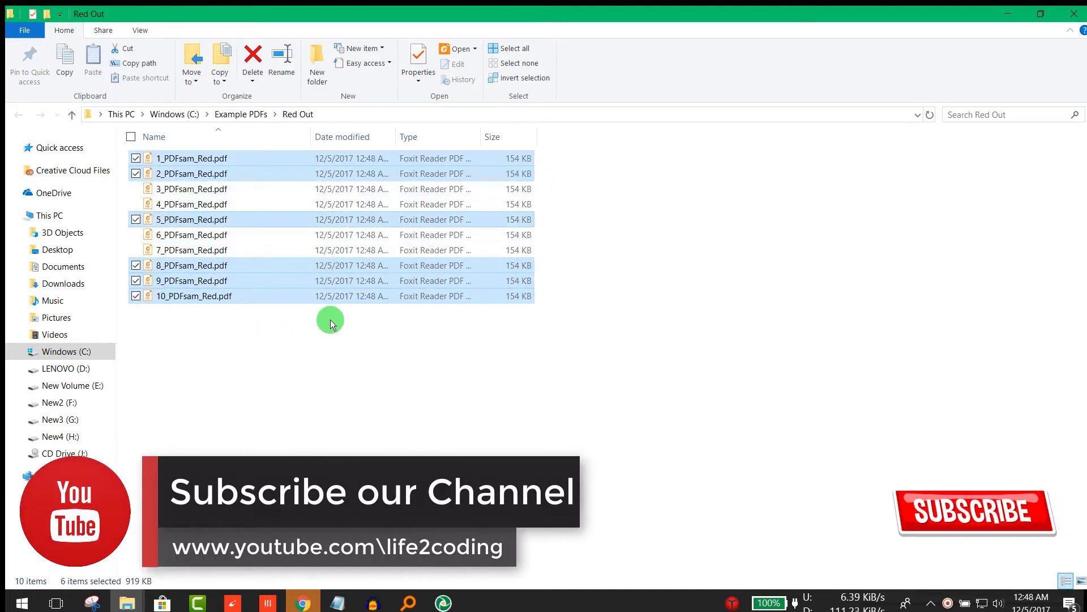
key("alt+Up")
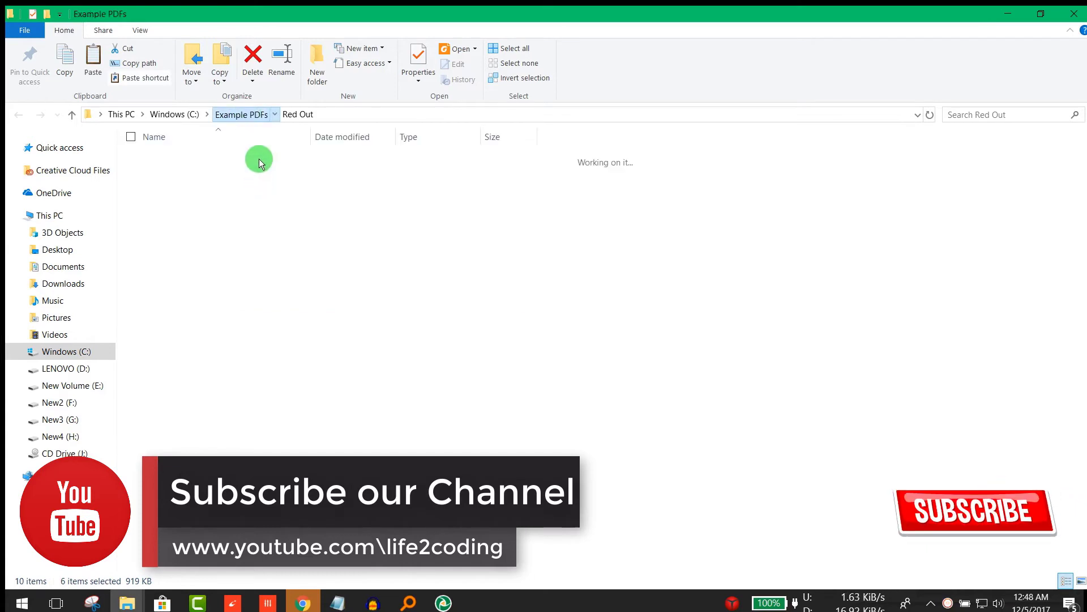
Paste the six Red pages into a new folder named New, then open Black Out
type("New")
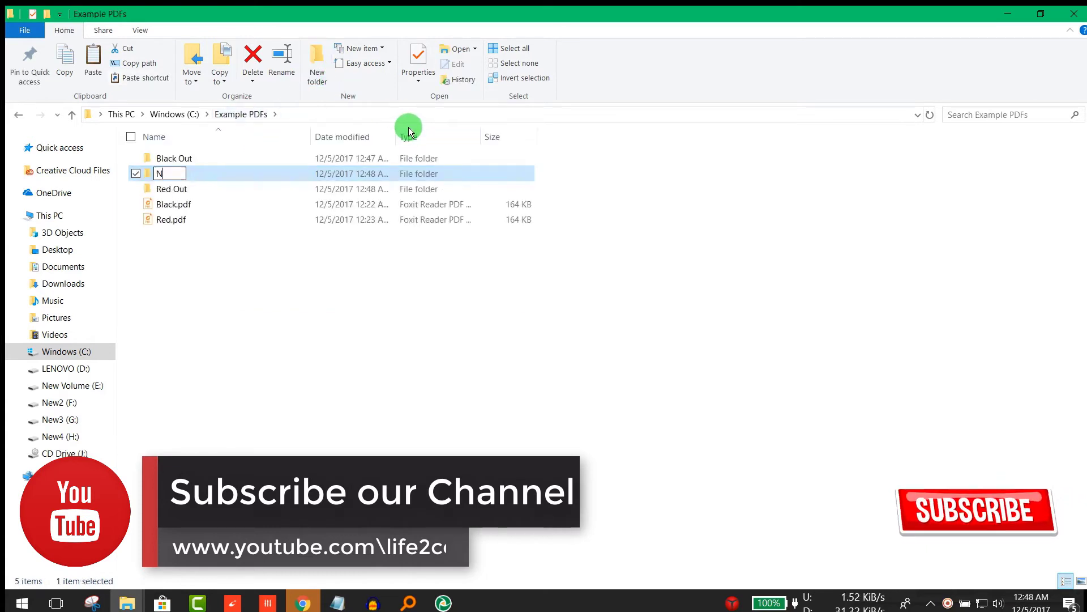
key("Return")
key("Return")
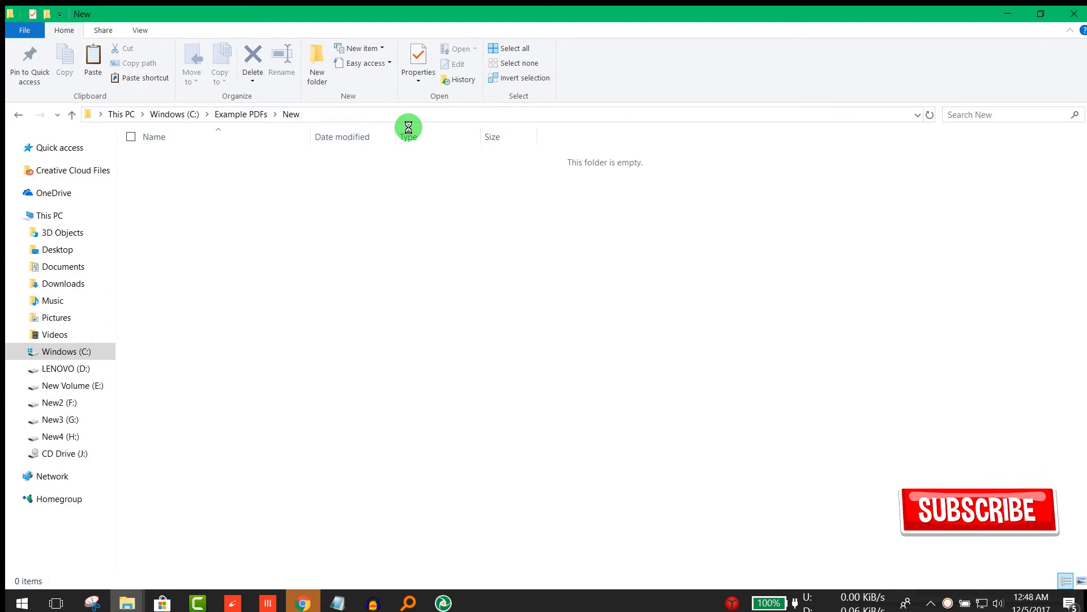
key("ctrl+v")
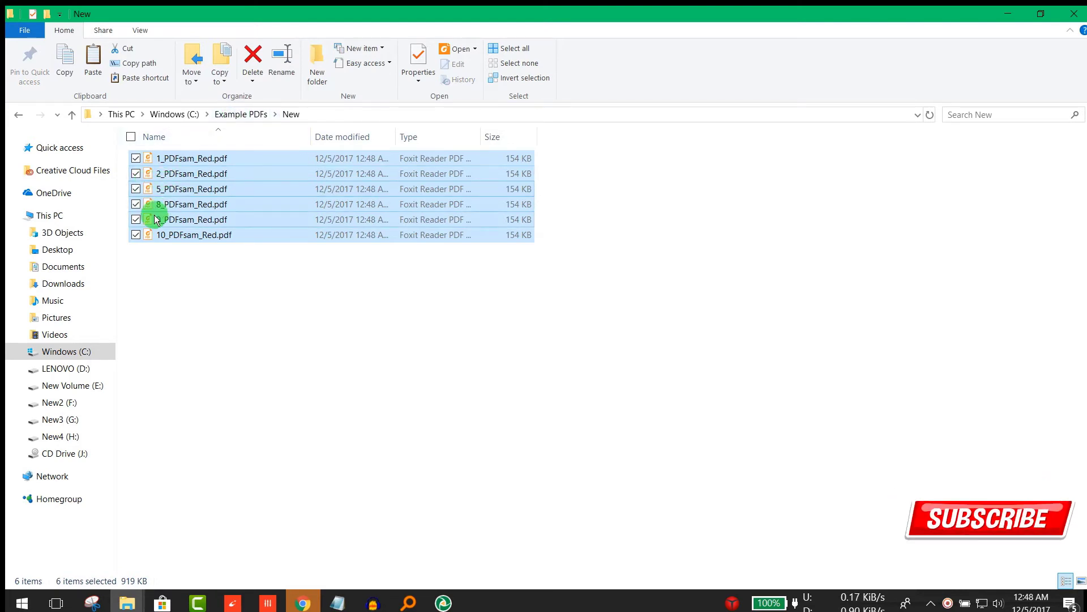
left_click(242, 114)
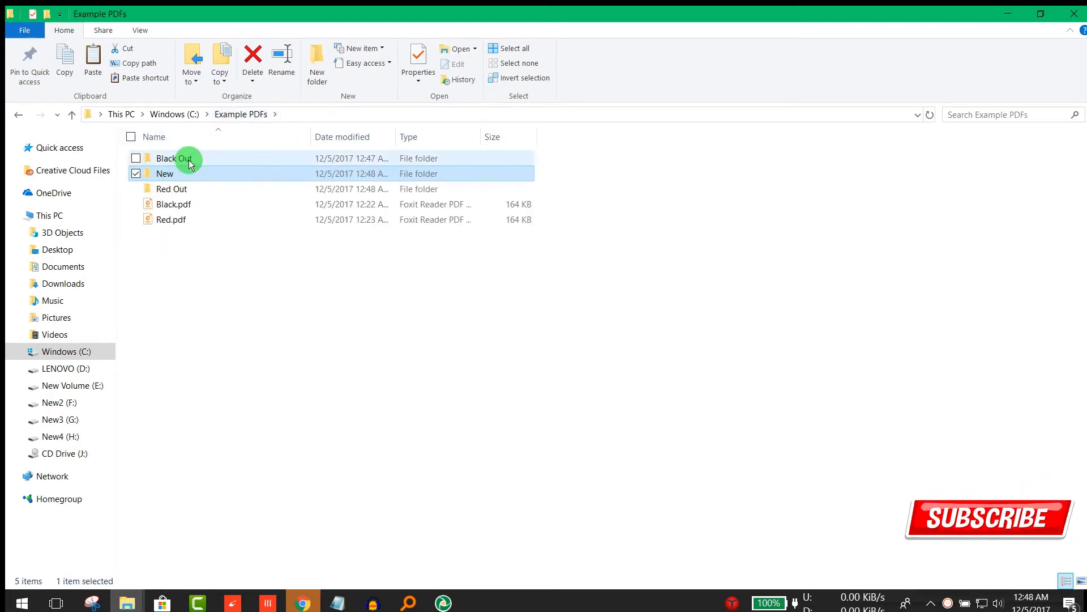
double_click(189, 164)
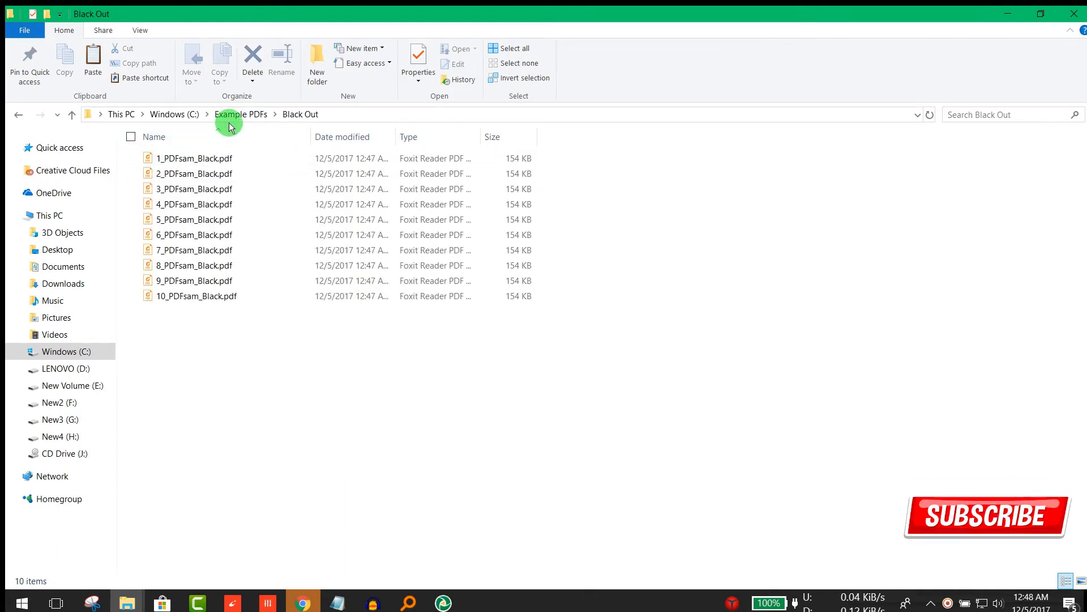
Copy all ten Black PDFs into the New folder
left_click(194, 295)
left_click(180, 159, "shift")
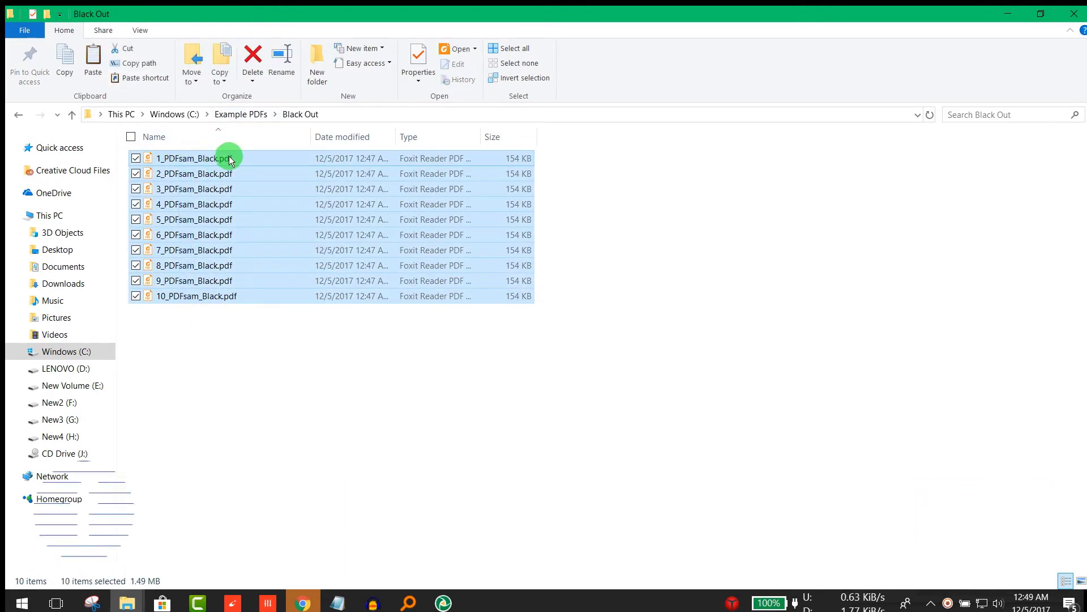
left_click_drag(231, 161, 242, 113)
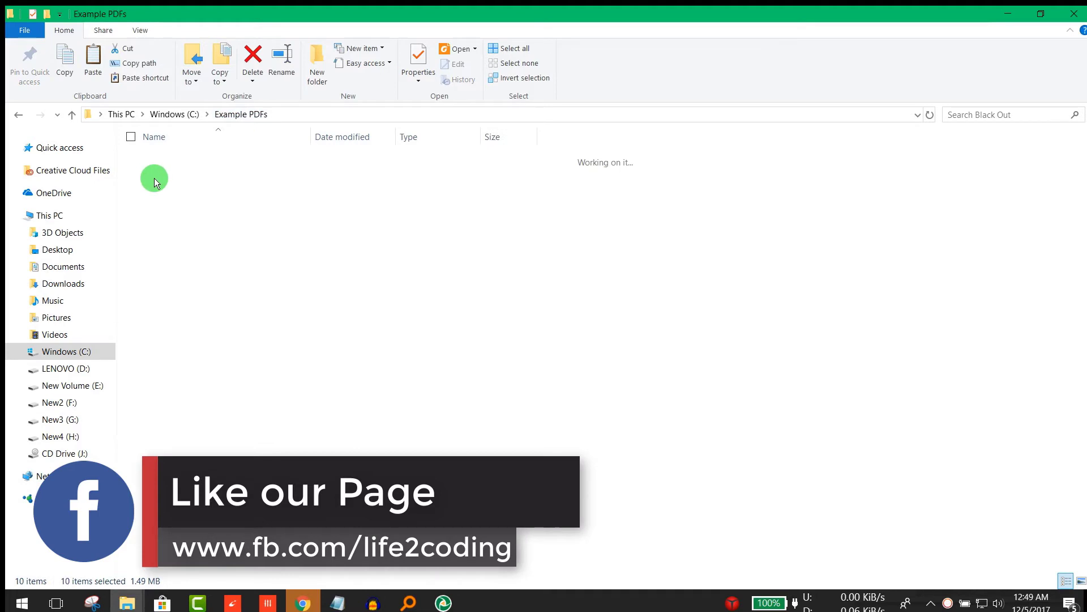
double_click(177, 178)
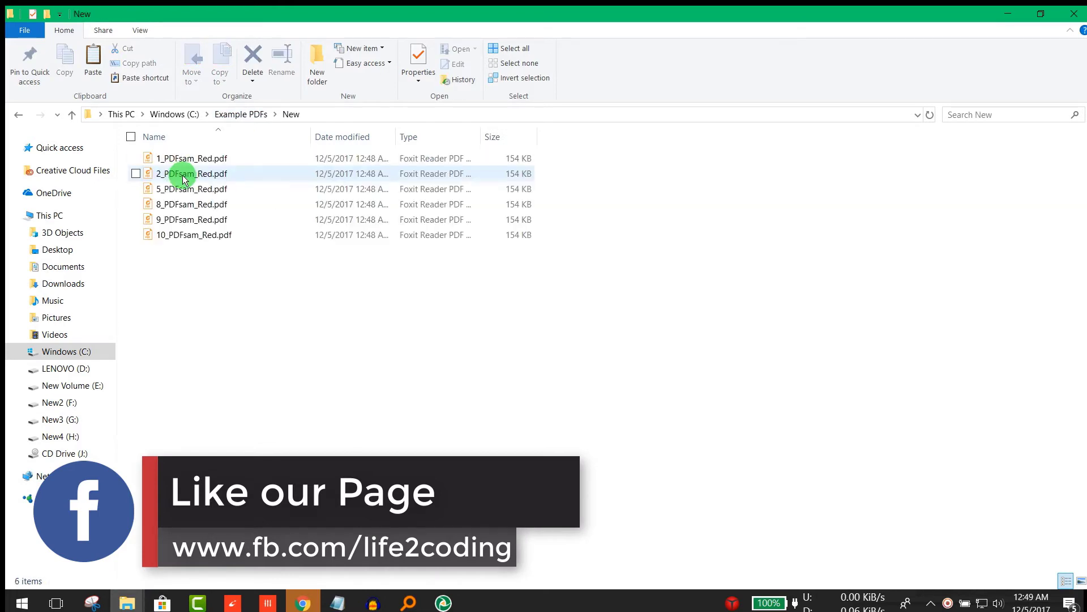
key("ctrl+v")
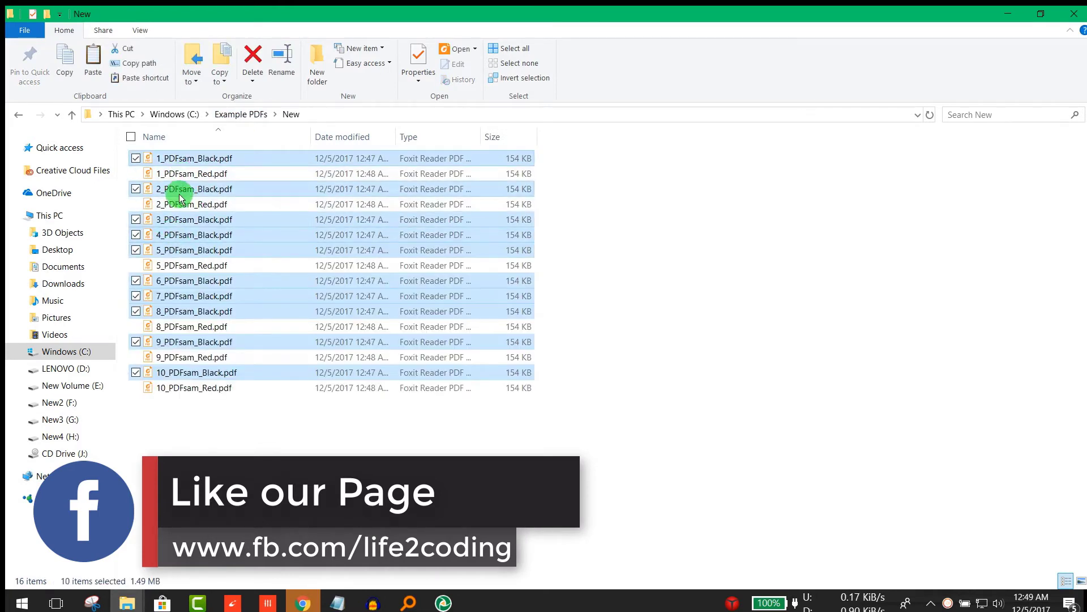
left_click(173, 191)
Delete 1_ and 2_PDFsam_Red plus 5_, 8_ and 9_PDFsam_Black from New
left_click(182, 174)
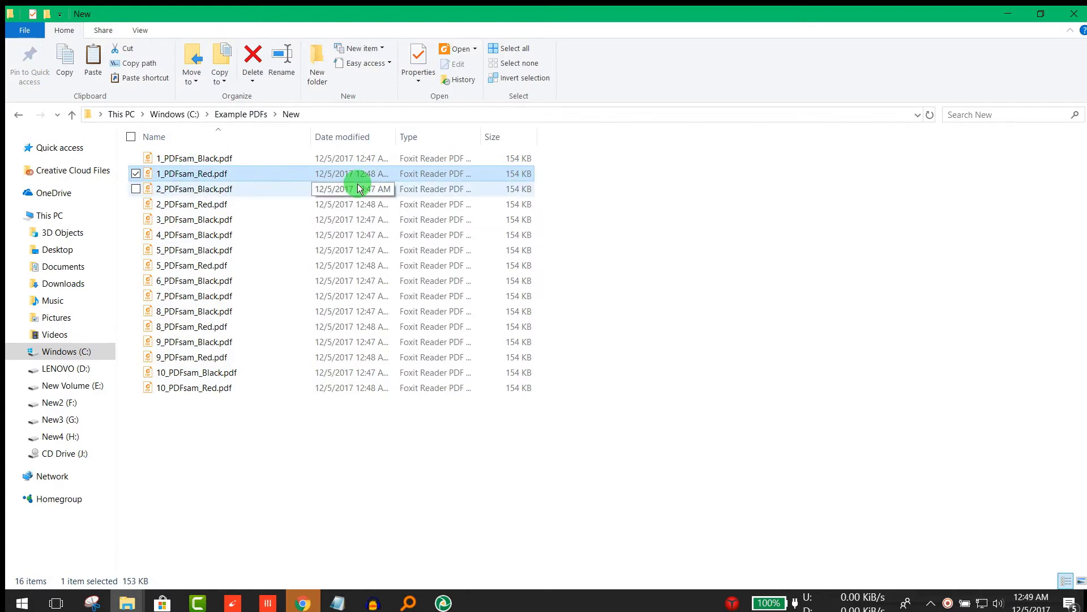
key("Delete")
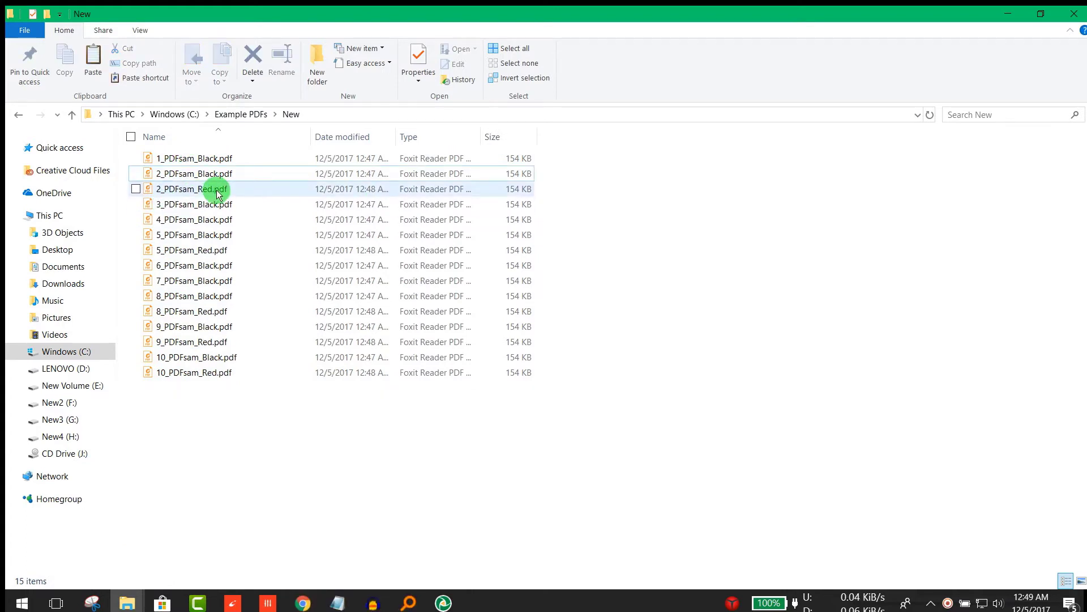
left_click(218, 194)
key("Delete")
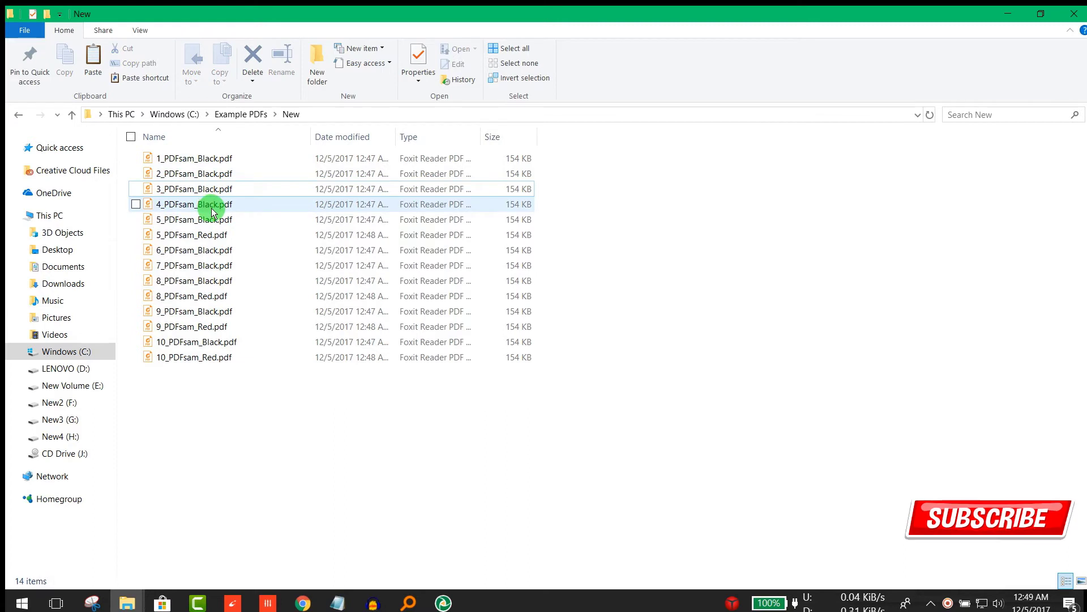
left_click(226, 224)
key("Delete")
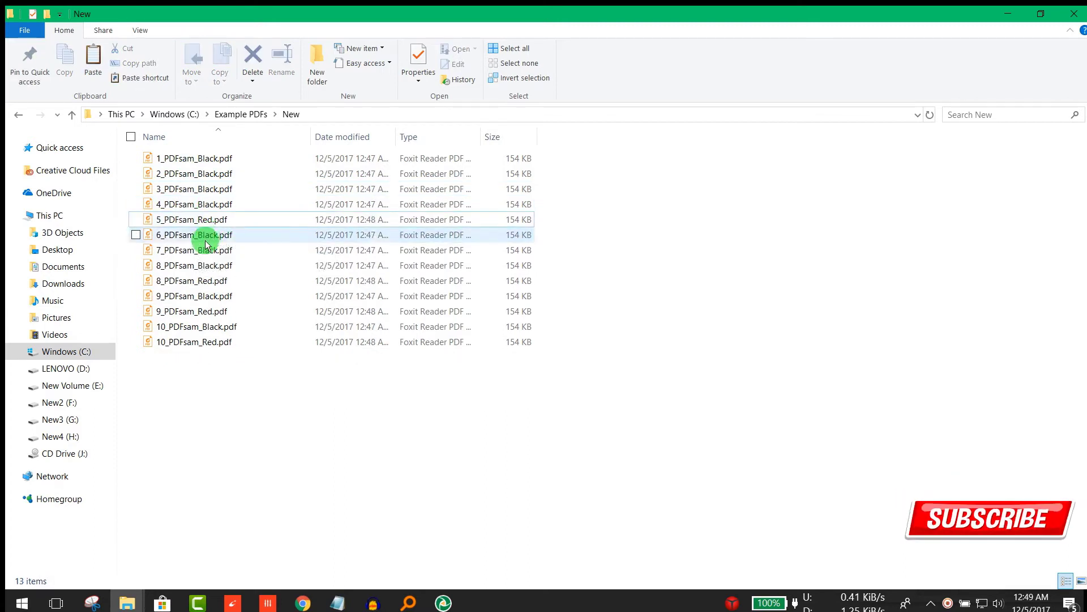
left_click(229, 271)
key("Delete")
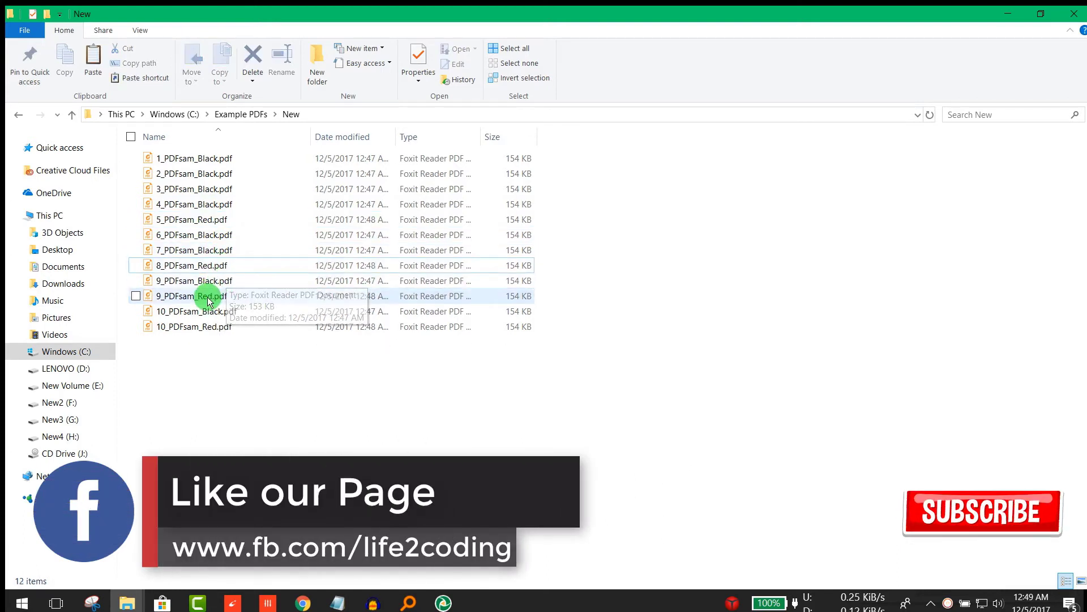
left_click(224, 283)
key("Delete")
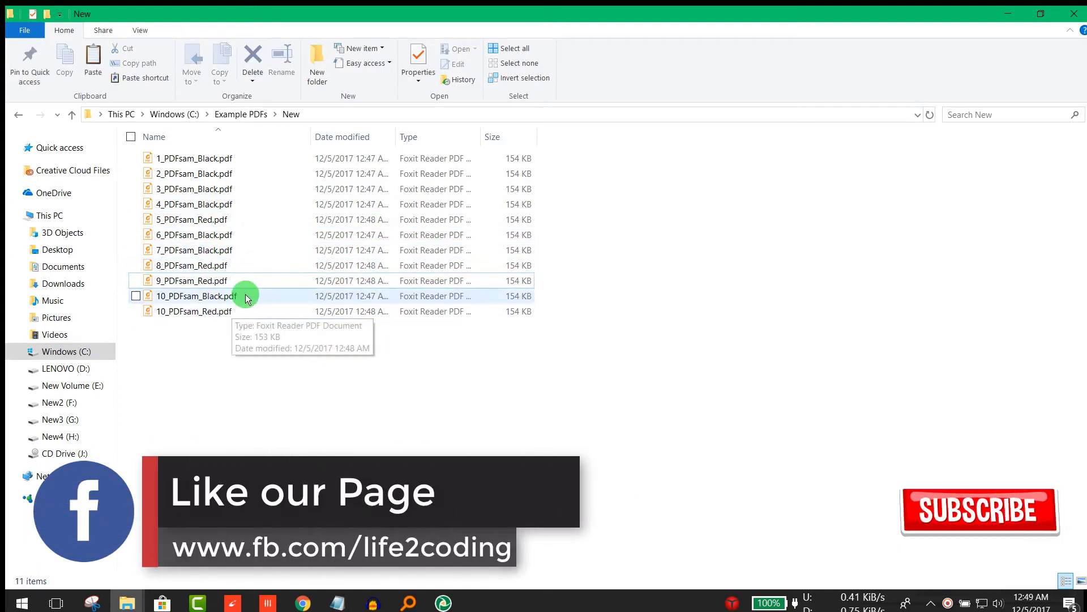
Select 5_, 8_ and 9_PDFsam_Red.pdf, then switch back to PDFsam Basic
left_click(230, 266)
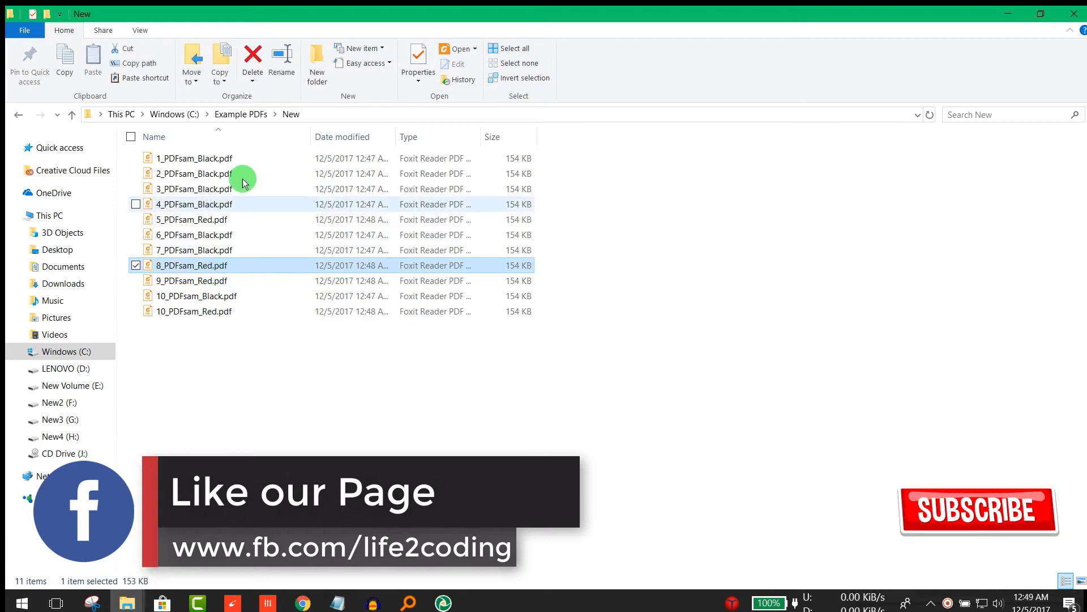
left_click(232, 219)
left_click(222, 271, "ctrl")
left_click(277, 281, "ctrl")
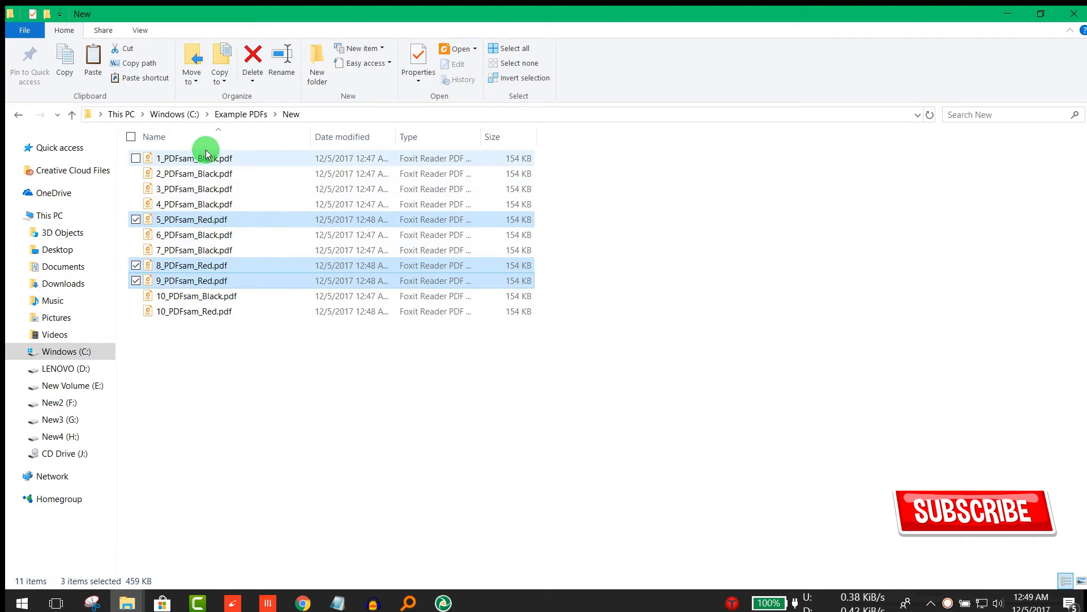
left_click(435, 610)
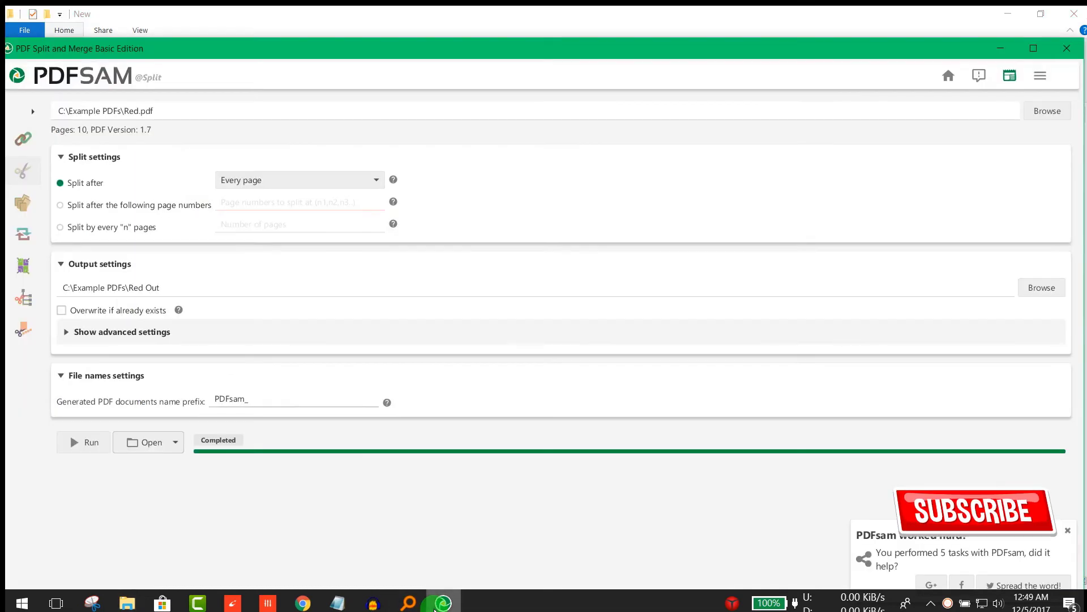
Open the Merge tool and drag the 11 New-folder PDFs into its list
left_click(949, 78)
double_click(340, 54)
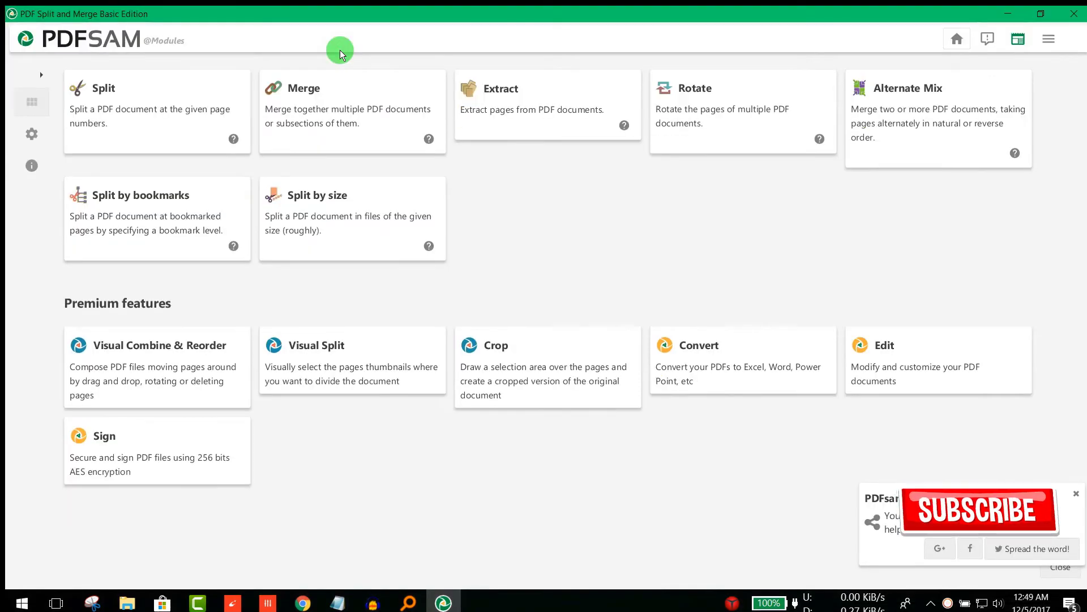
left_click(336, 89)
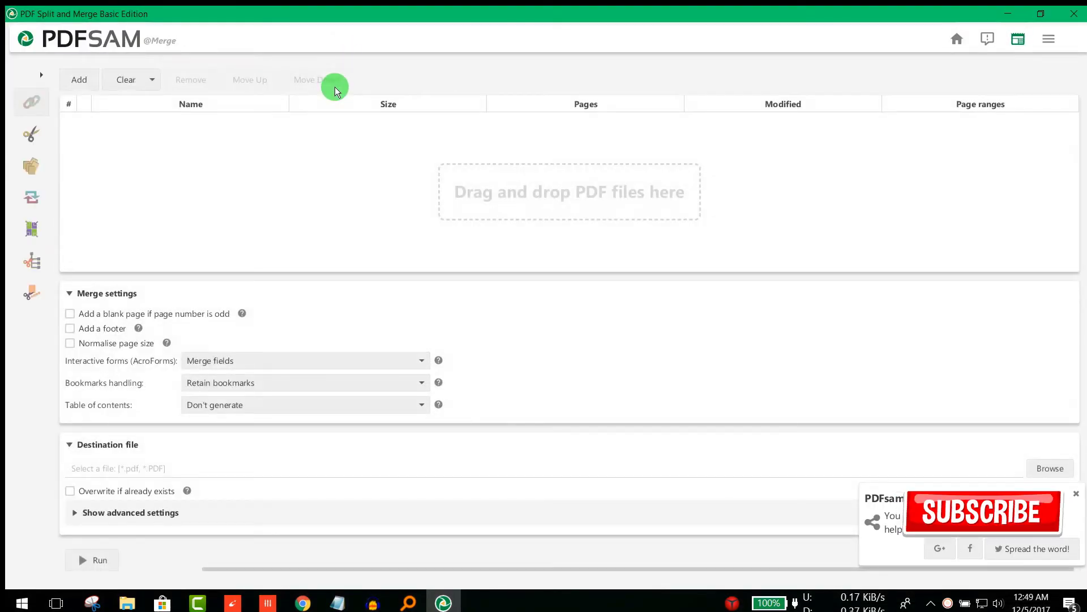
left_click_drag(306, 14, 623, 94)
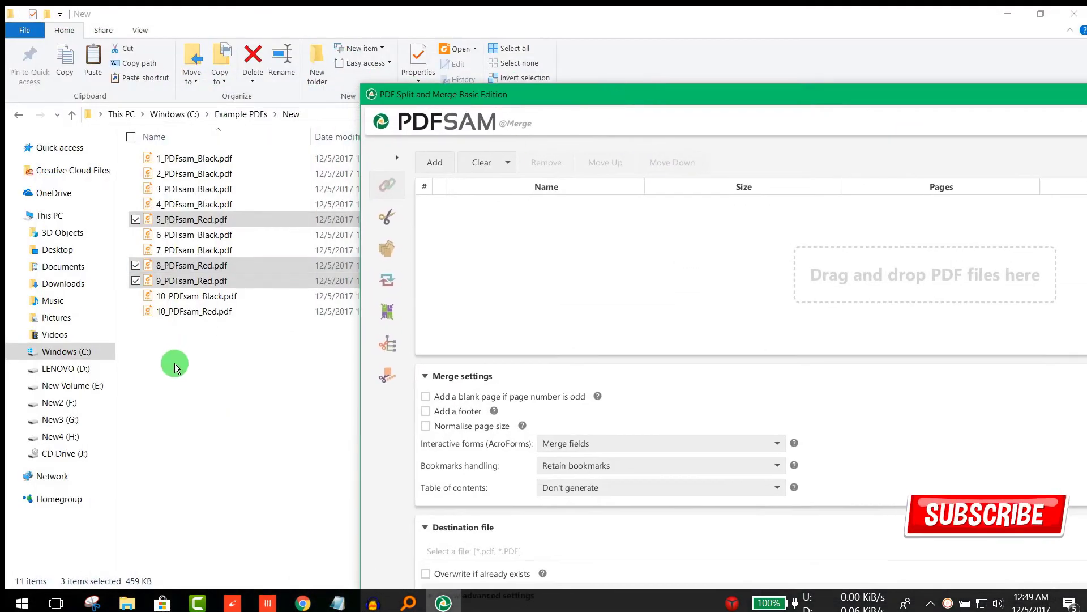
left_click_drag(176, 367, 172, 165)
left_click(438, 604)
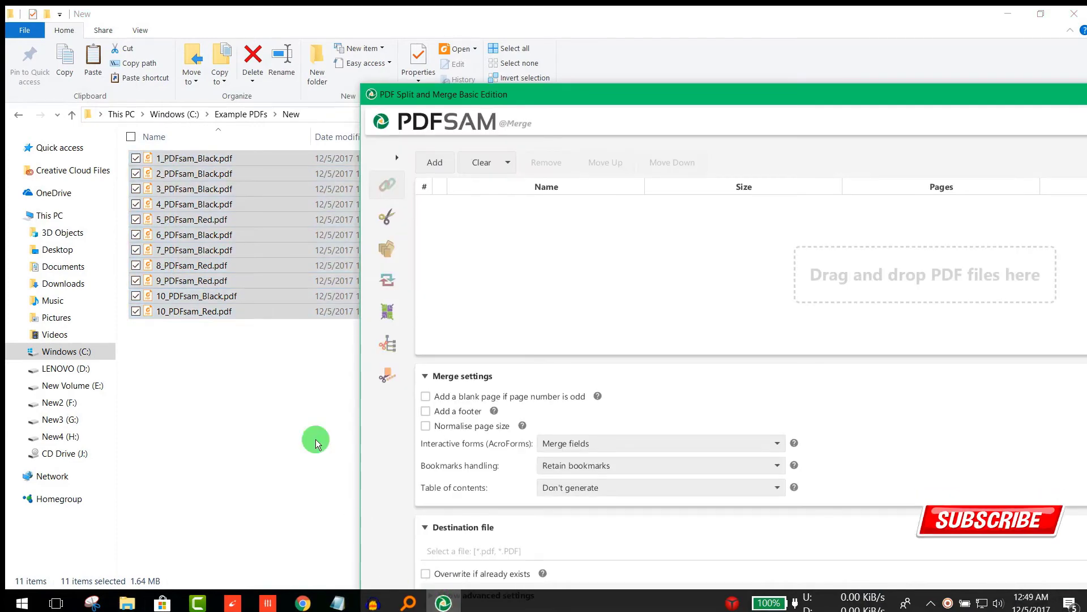
left_click_drag(474, 238, 604, 257)
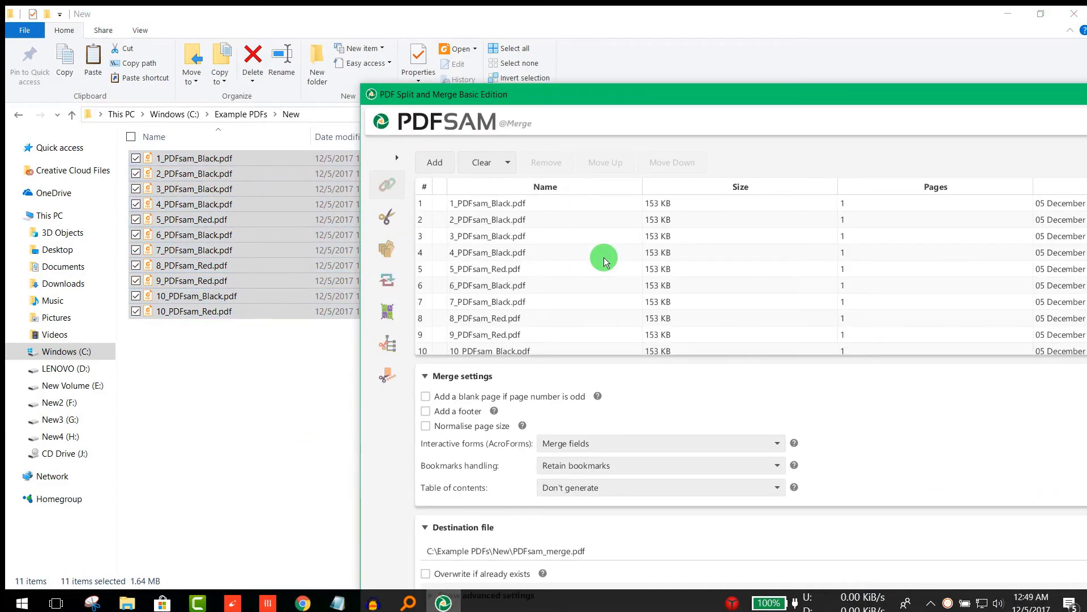
Maximize PDFsam and browse for the merged file's destination
double_click(680, 100)
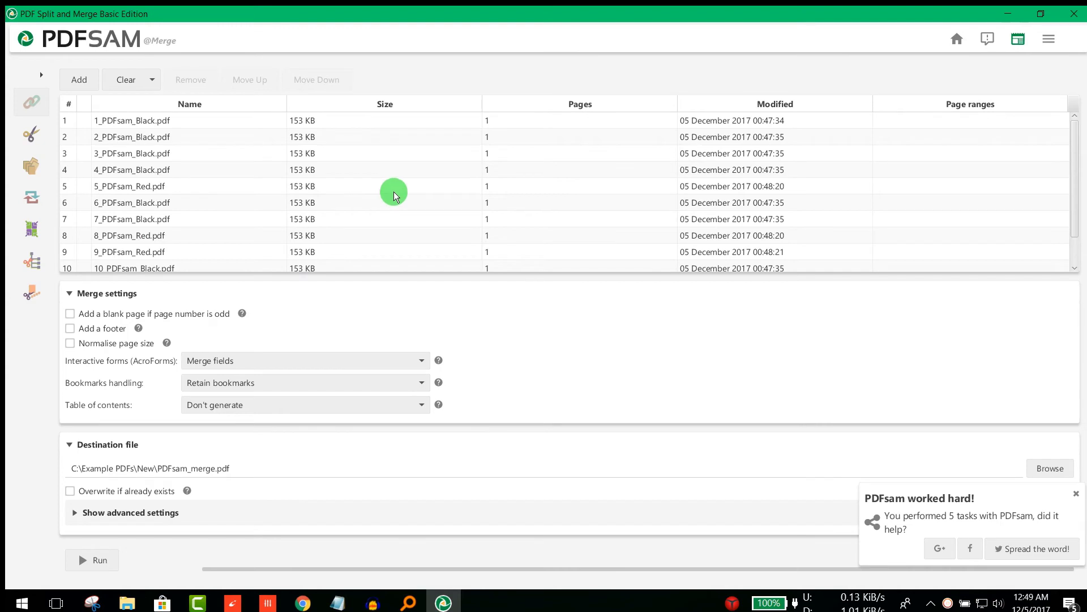
scroll(394, 196, "down", 1)
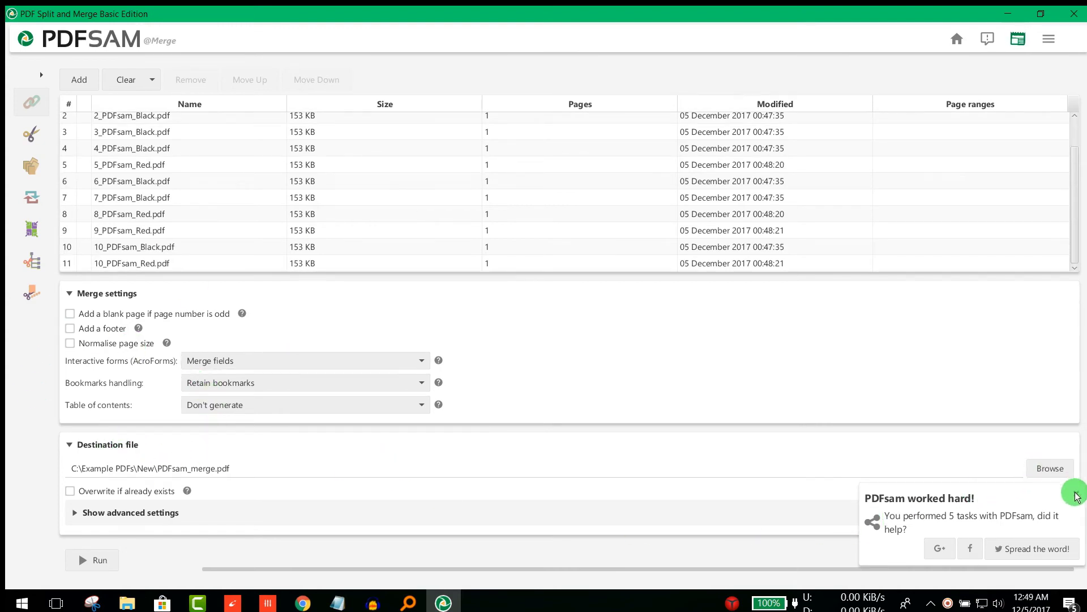
left_click(1051, 471)
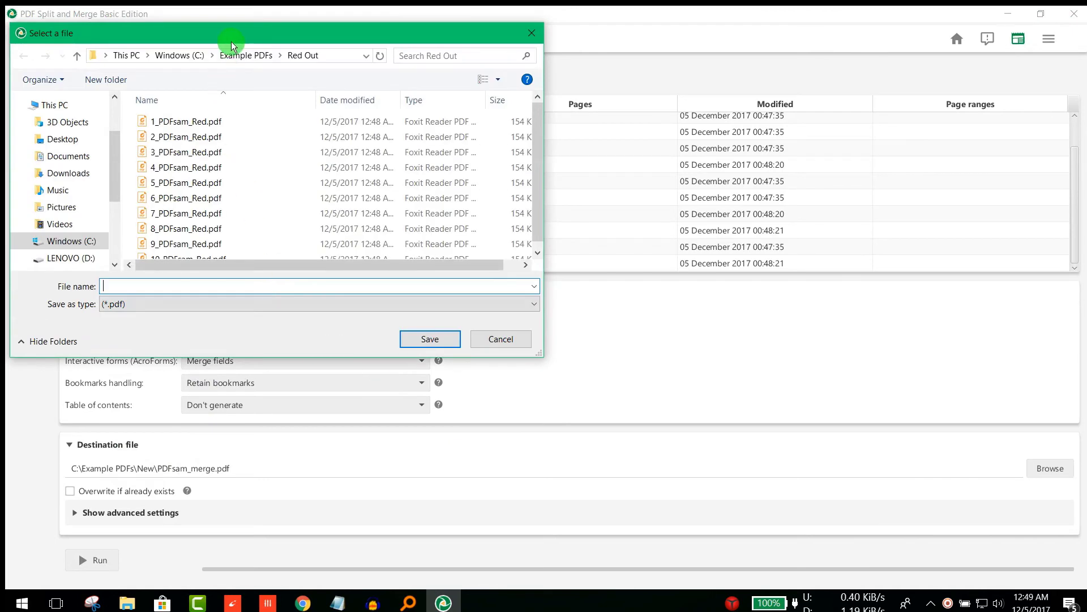
Navigate the save dialog to the New folder, then cancel, keeping the current destination
left_click(241, 56)
double_click(158, 137)
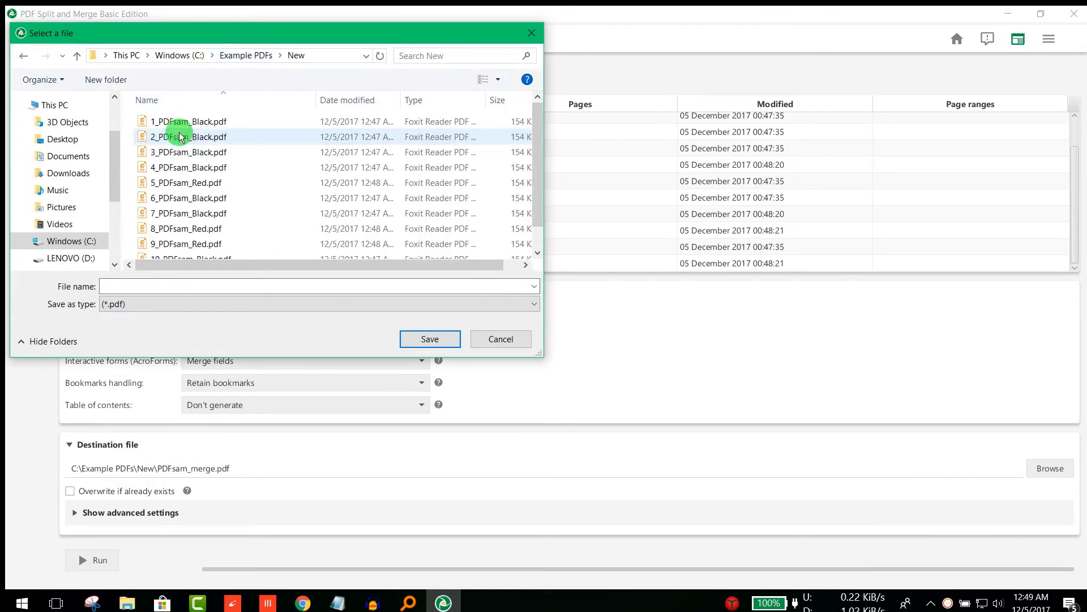
left_click(237, 58)
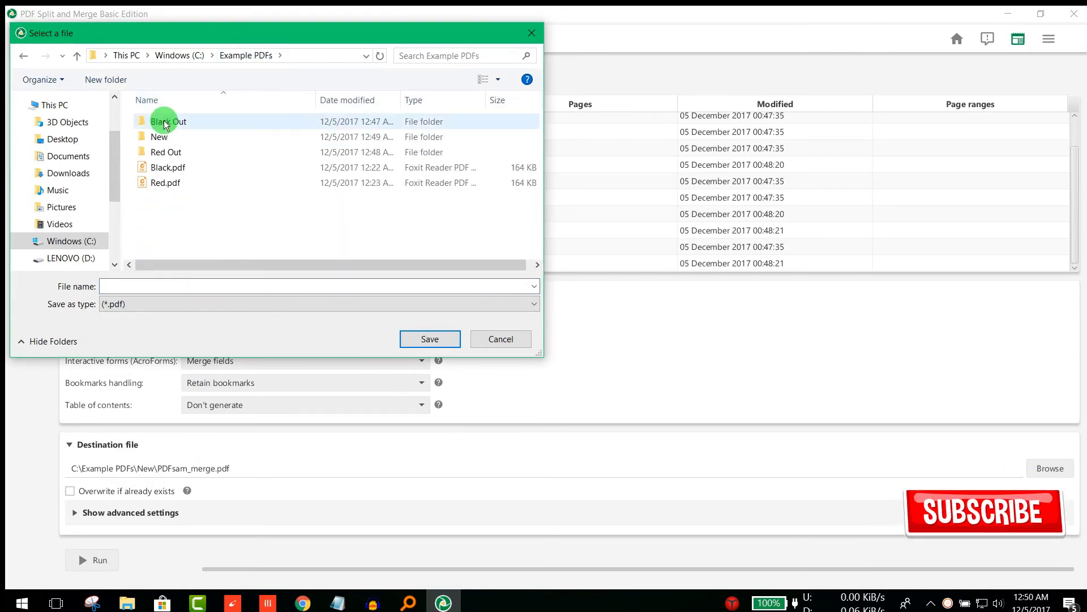
left_click(177, 140)
double_click(177, 140)
left_click(430, 339)
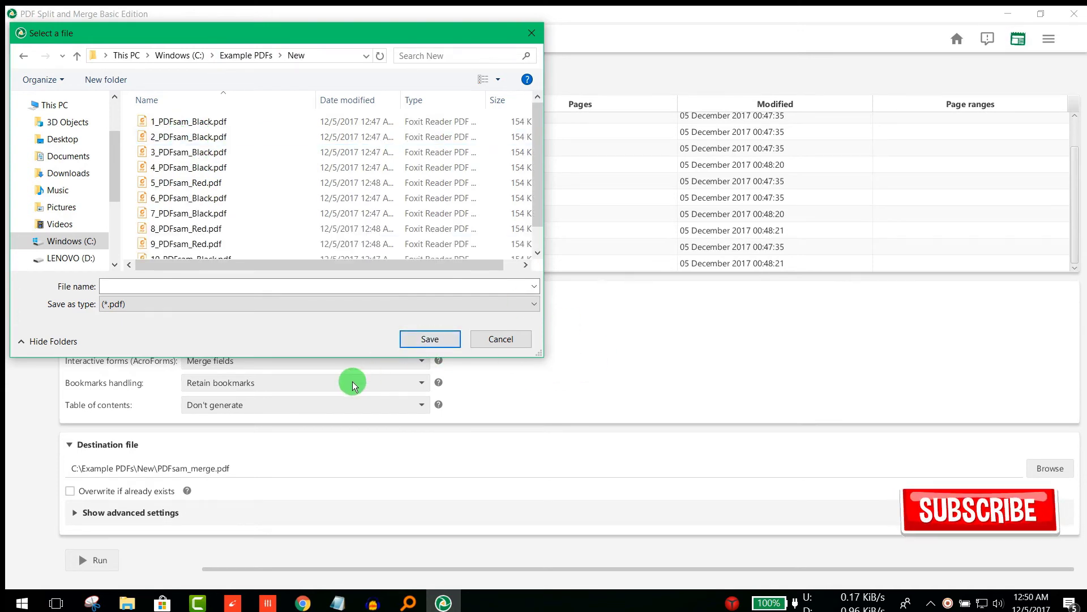
left_click(498, 342)
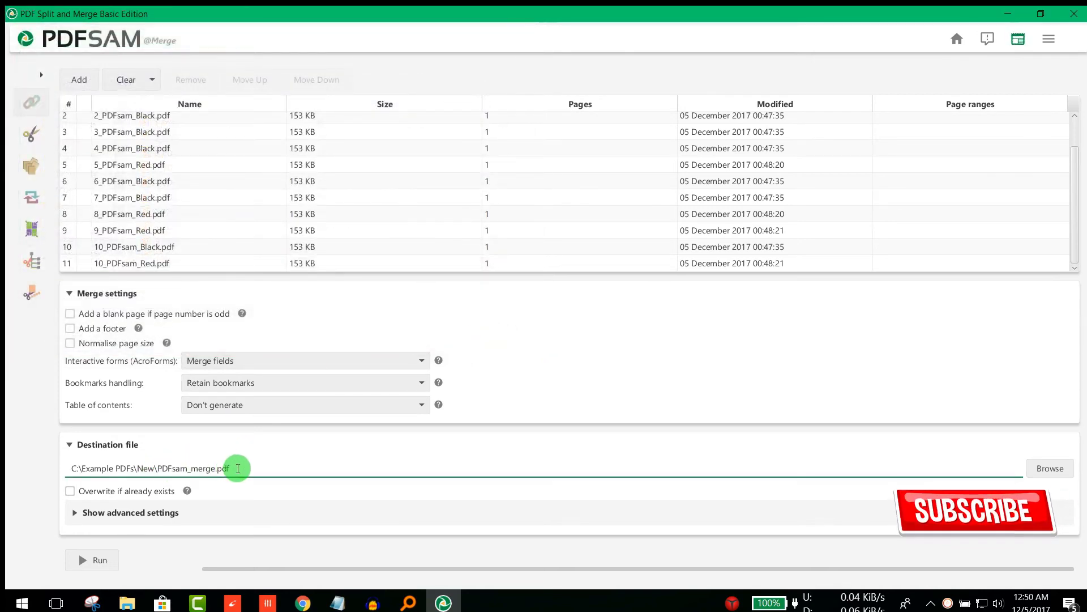
Run the merge into PDFsam_merge.pdf, open it, and snap Foxit Reader right
left_click(98, 560)
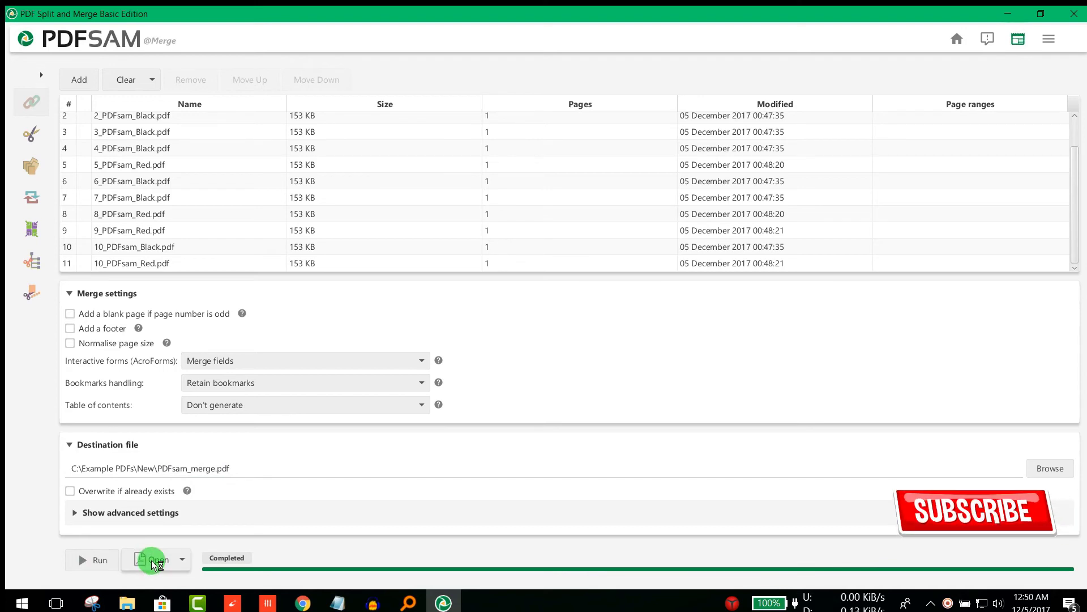
left_click(154, 562)
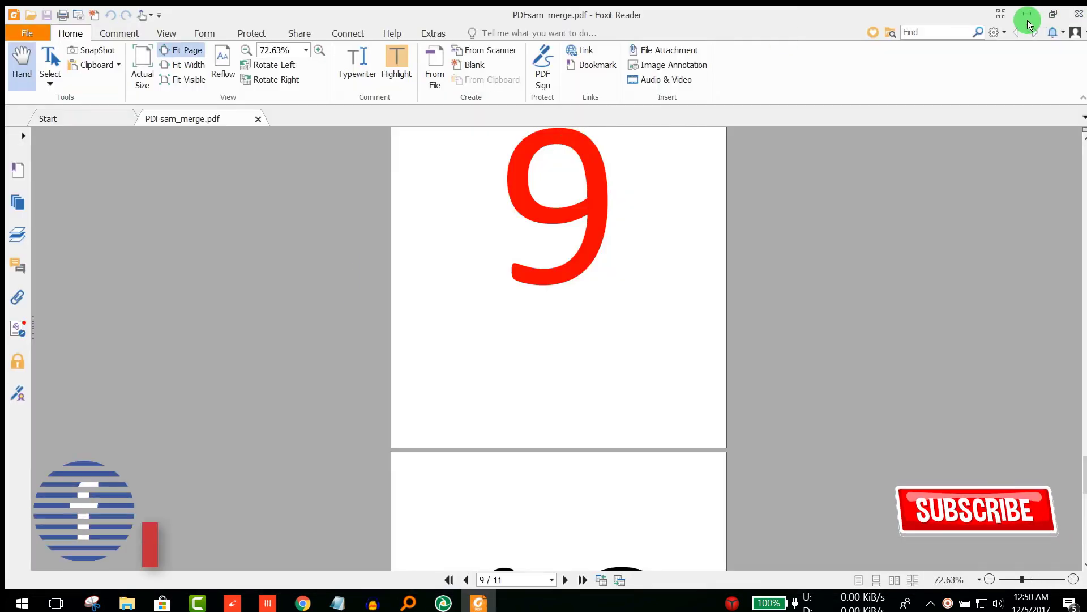
left_click(1028, 23)
left_click(991, 18)
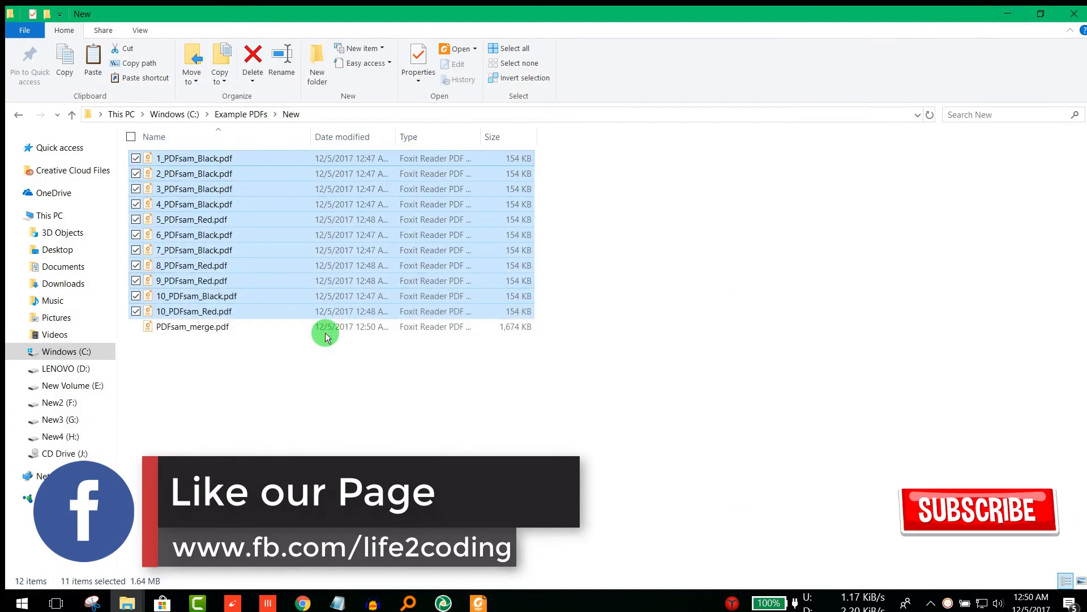
key("alt+Tab")
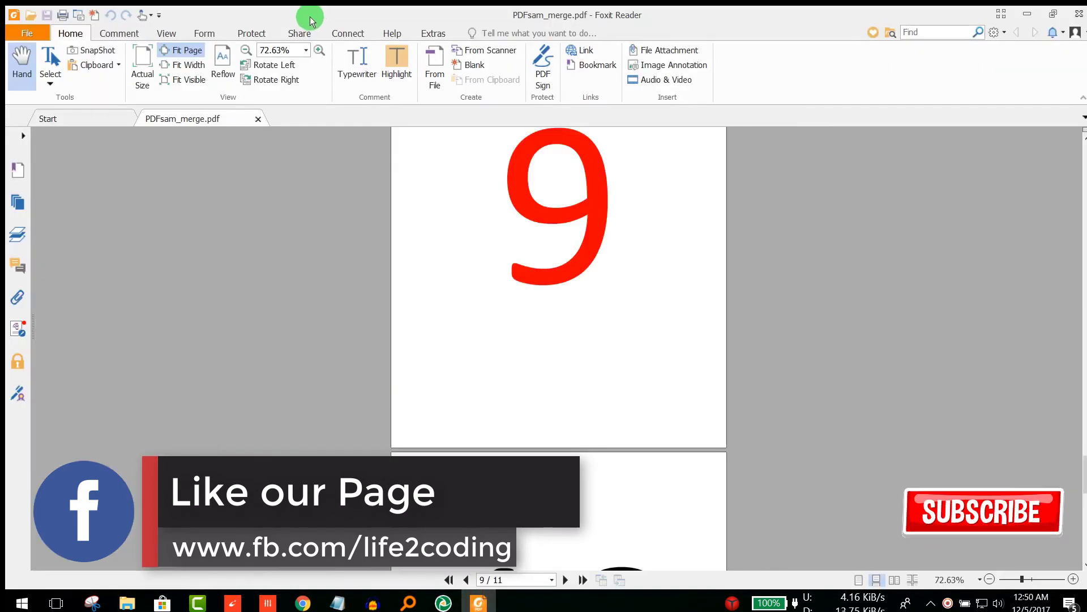
left_click_drag(311, 20, 1084, 136)
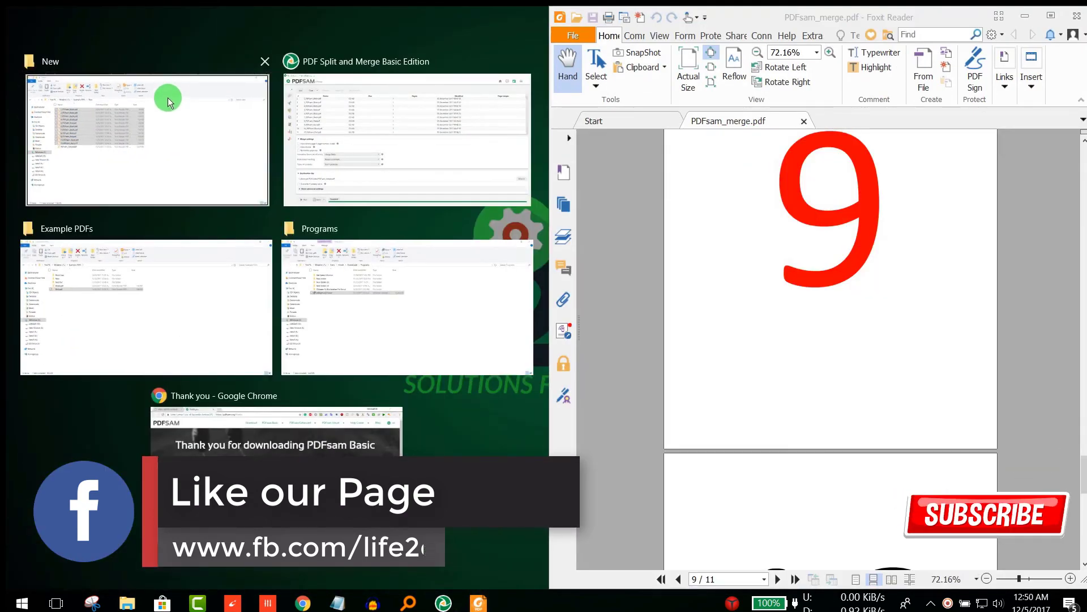
Snap the New folder left and match merged page 5 to 5_PDFsam_Red.pdf
left_click(168, 101)
left_click(245, 343)
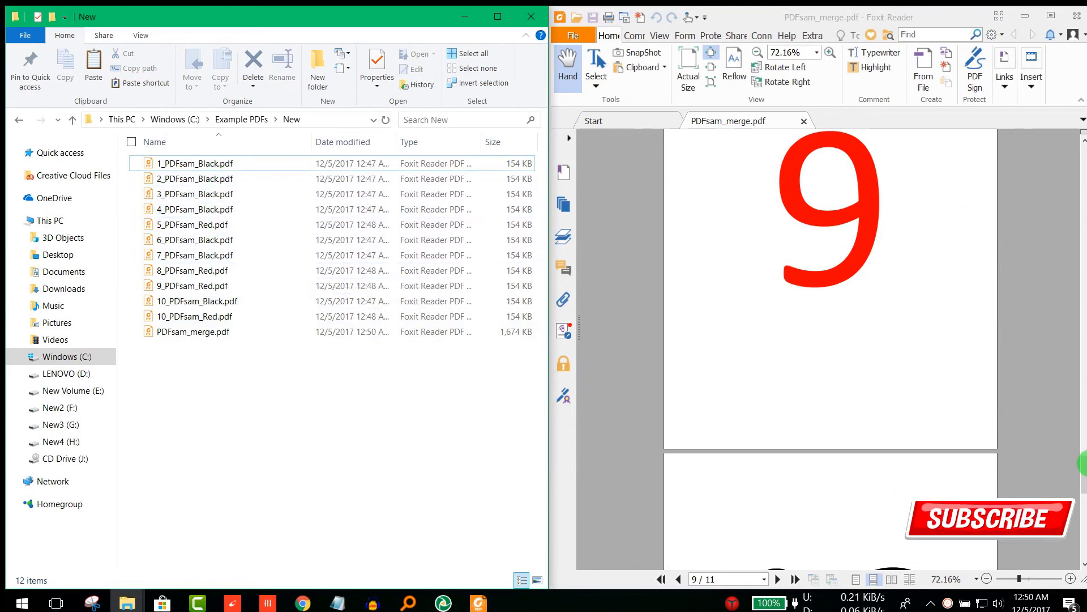
left_click_drag(1083, 464, 1079, 331)
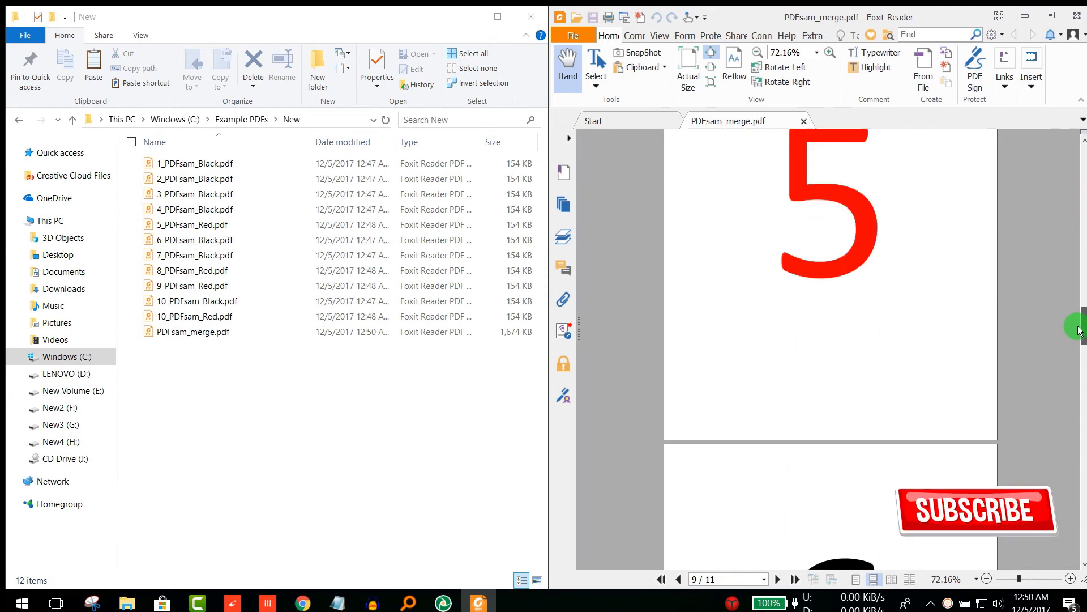
left_click(190, 225)
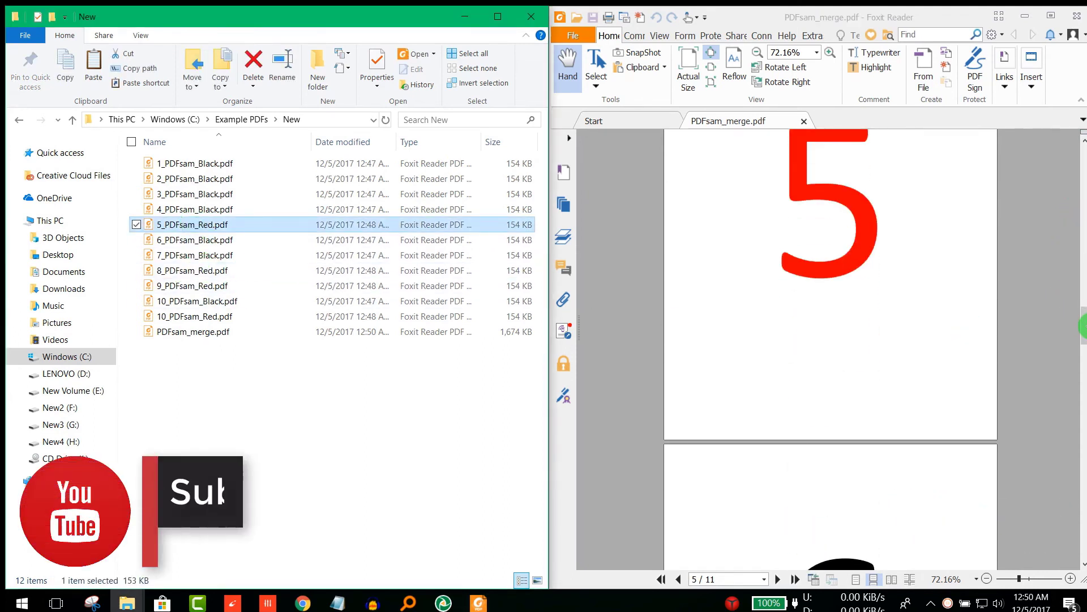
Match pages 8–10 to 8_, 9_ and 10_PDFsam_Red.pdf, then return to PDFsam
left_click_drag(1083, 326, 1083, 441)
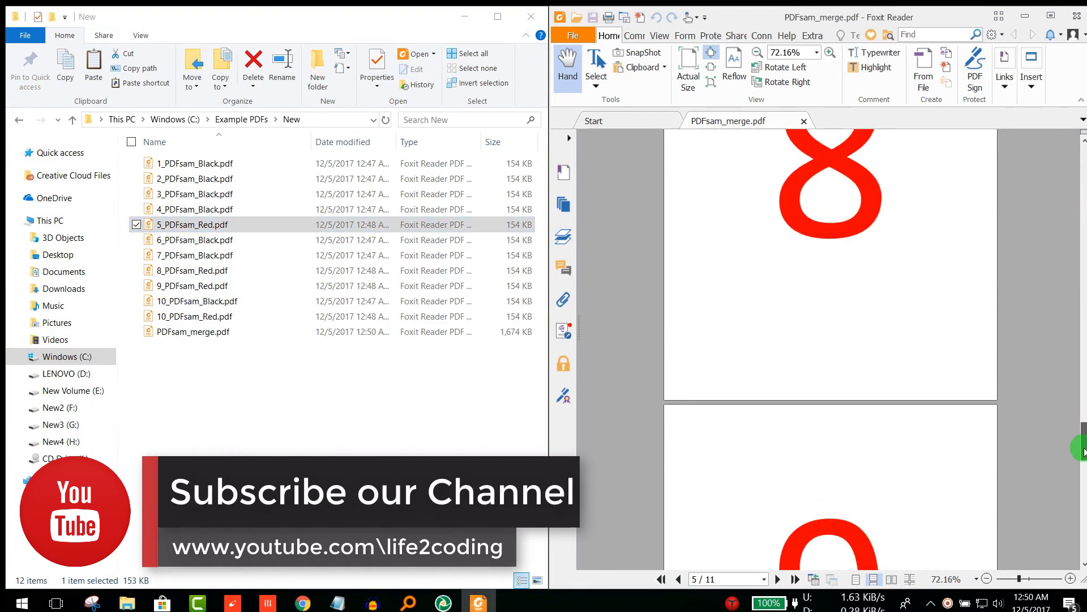
left_click(203, 273)
left_click(207, 286)
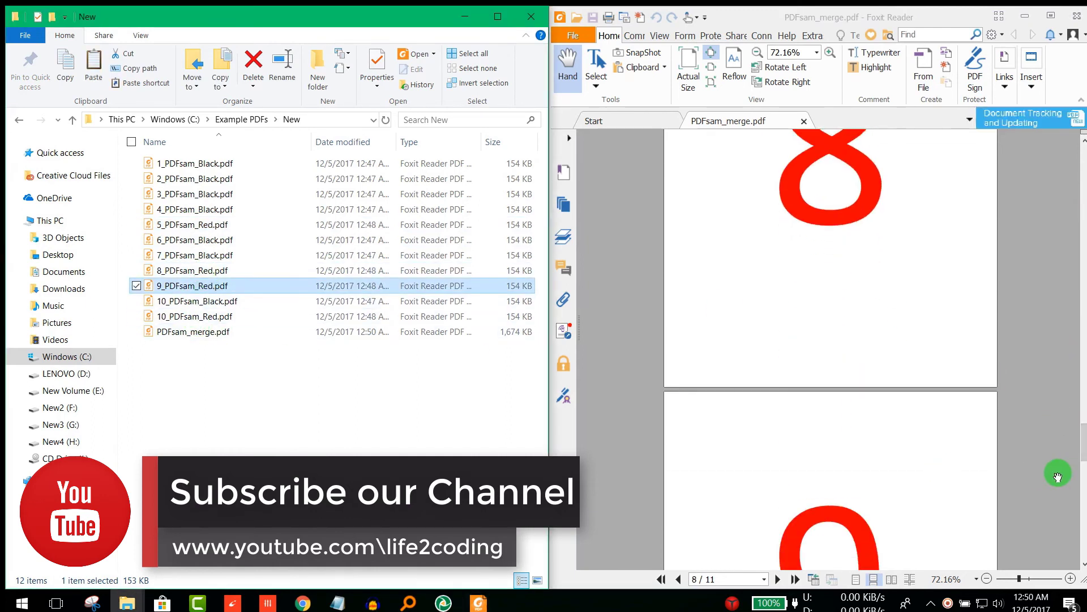
left_click_drag(1083, 442, 1083, 541)
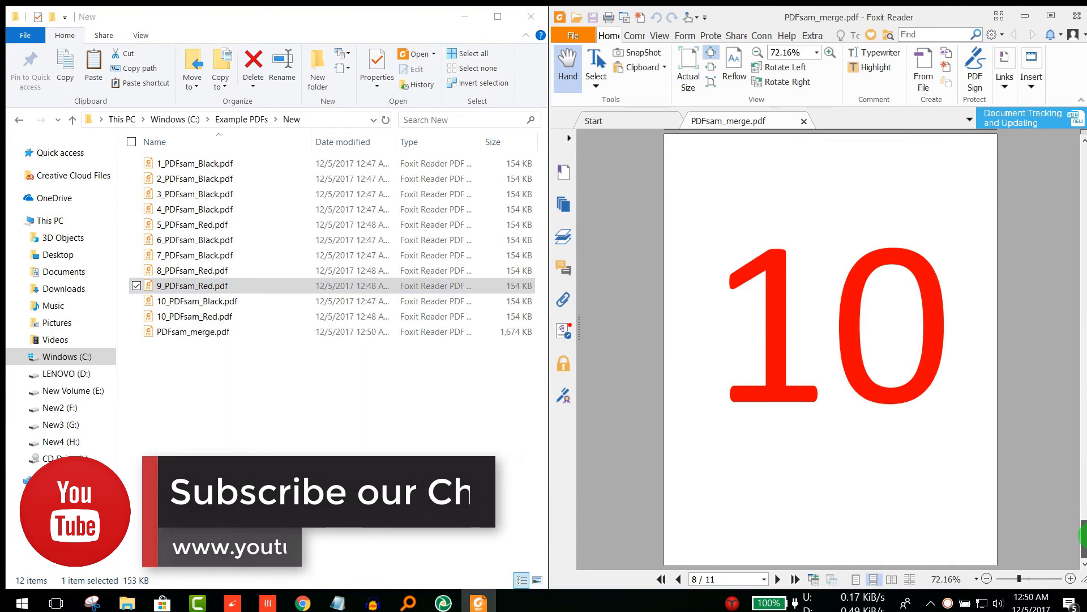
left_click(205, 317)
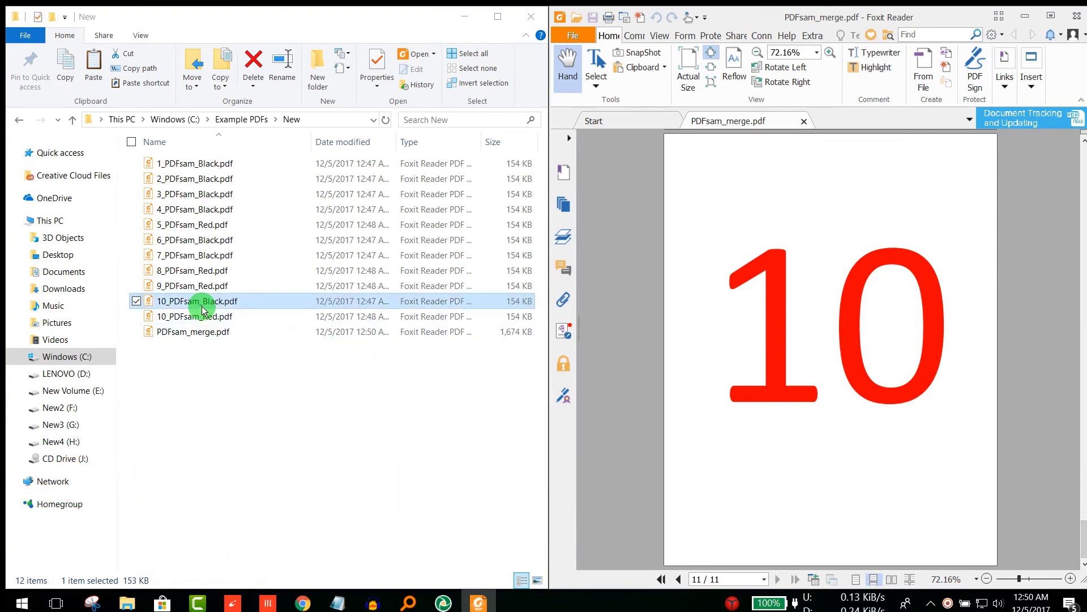
left_click_drag(1082, 530, 1082, 479)
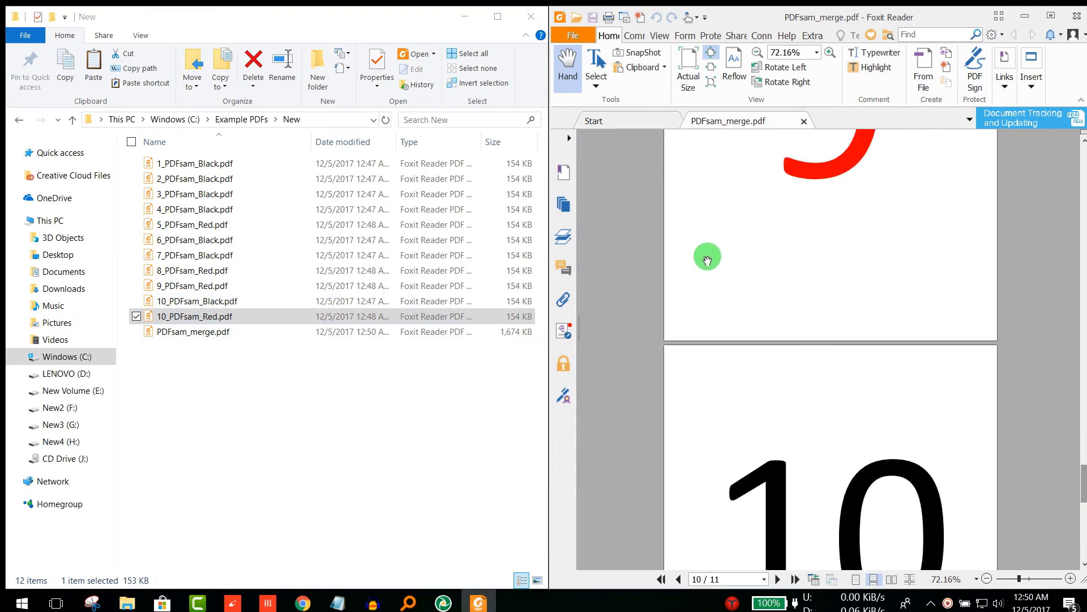
left_click(456, 605)
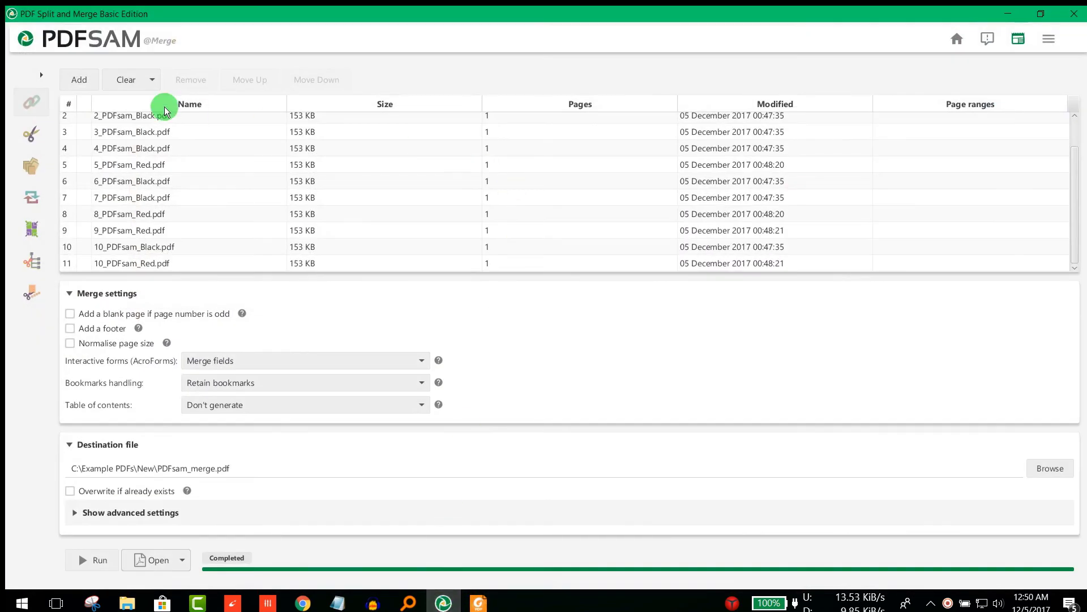
Return PDFsam to its modules home page, then minimize PDFsam, Foxit and both Explorer windows
left_click(955, 39)
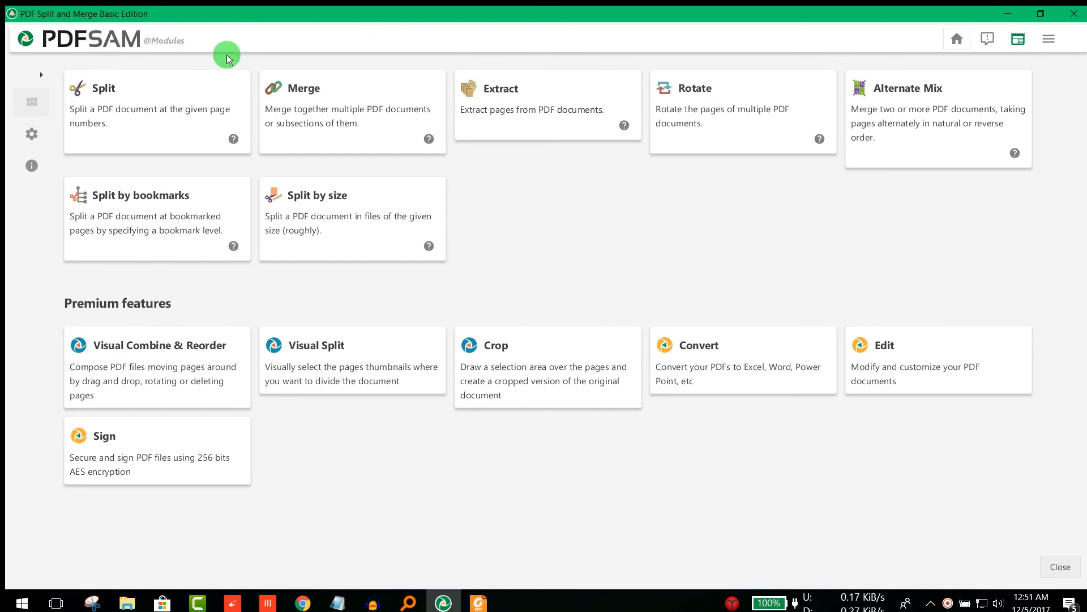
left_click(999, 21)
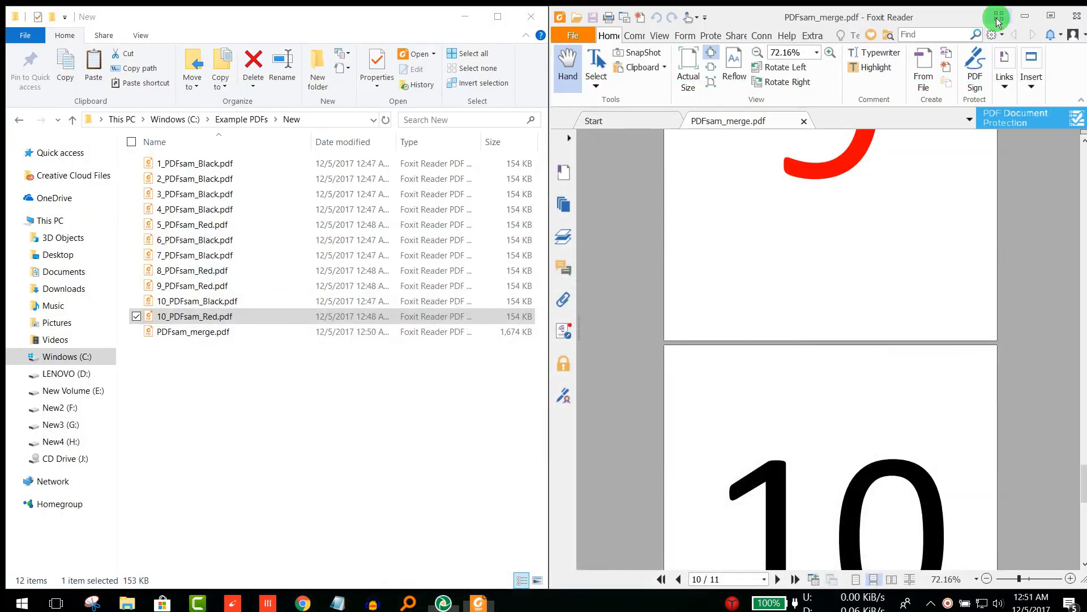
left_click(1029, 17)
left_click(1010, 14)
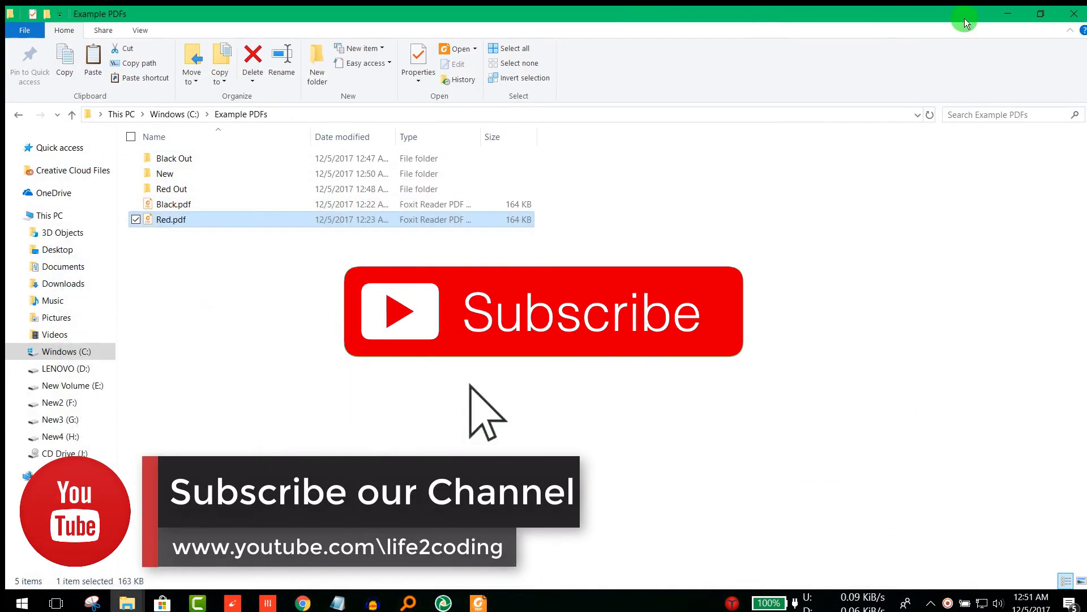
left_click(1010, 14)
Minimize the Programs folder window and Chrome to reveal the desktop
left_click(1011, 12)
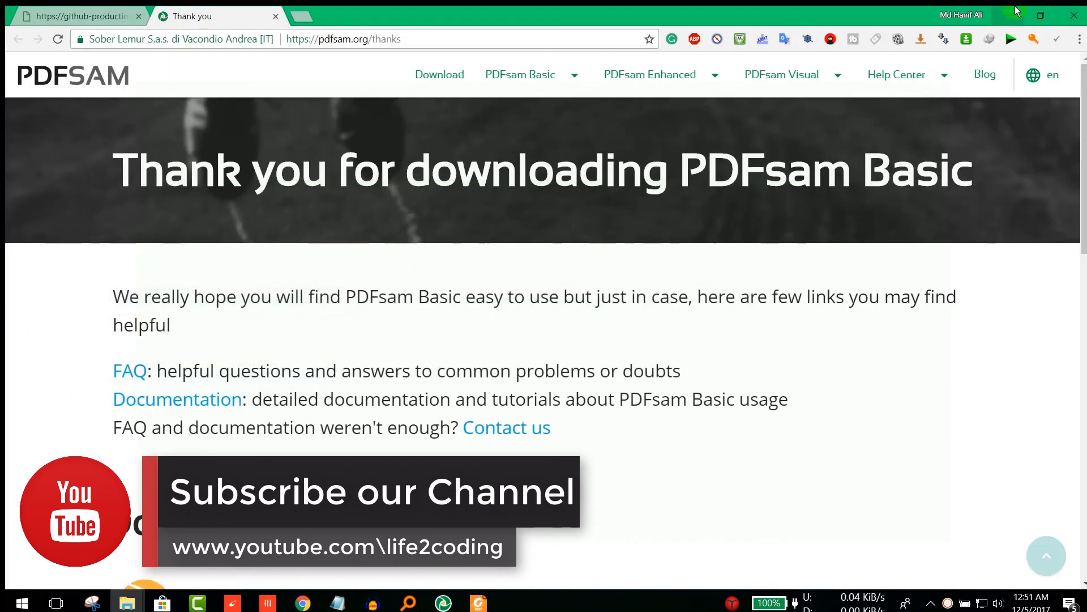
left_click(1012, 12)
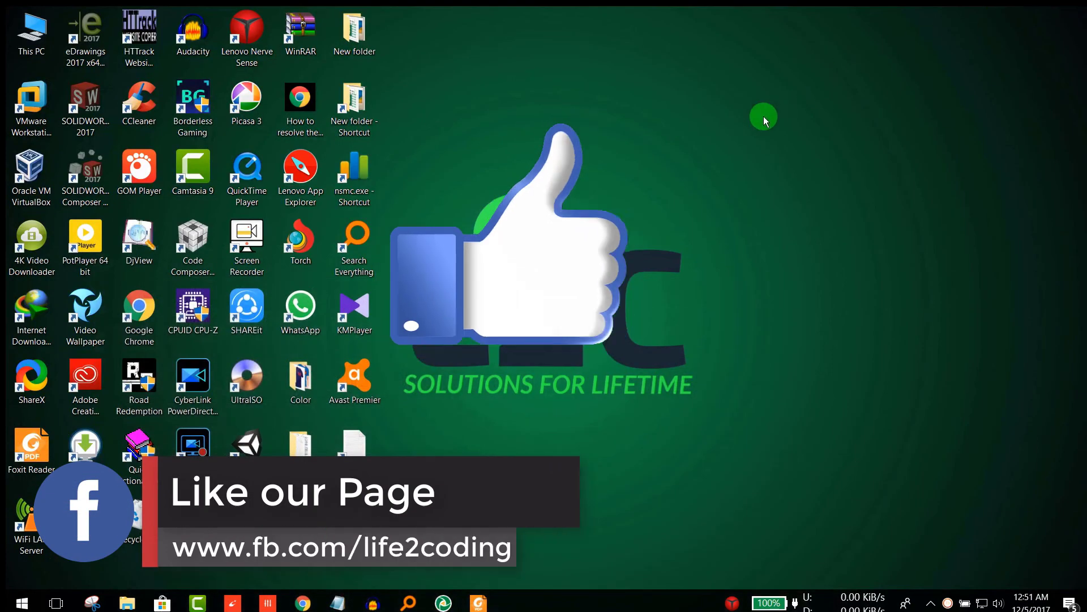